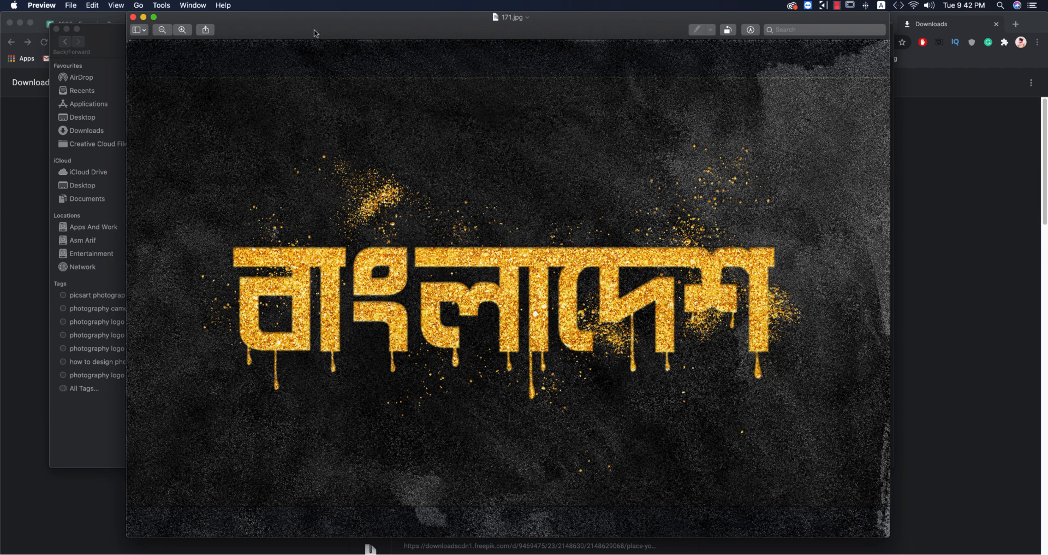
- Clear away the 171.jpg preview and the golden-text-effect folder window, and switch to the Free Bangla Fonts page in Chrome
left_click(132, 18)
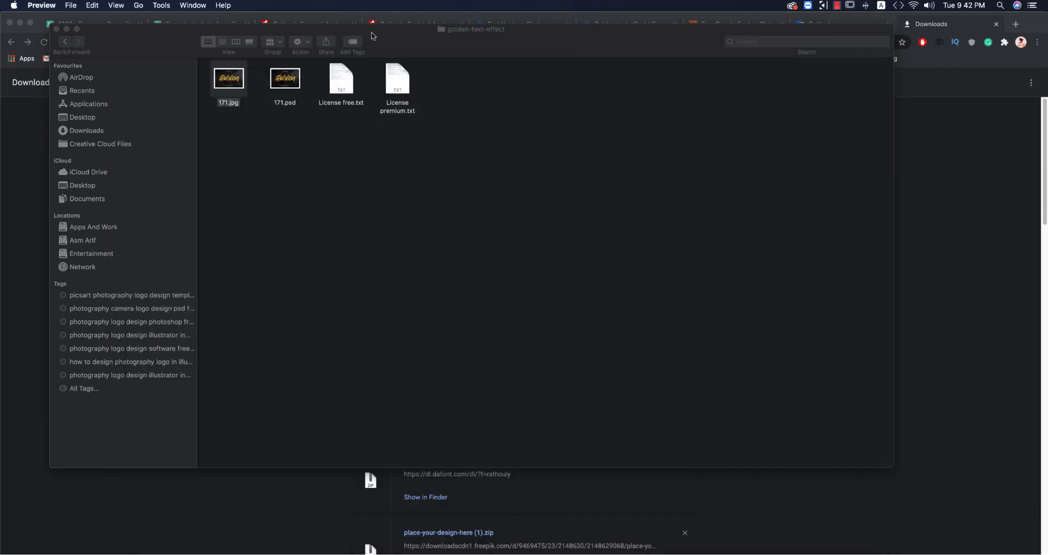
left_click(71, 32)
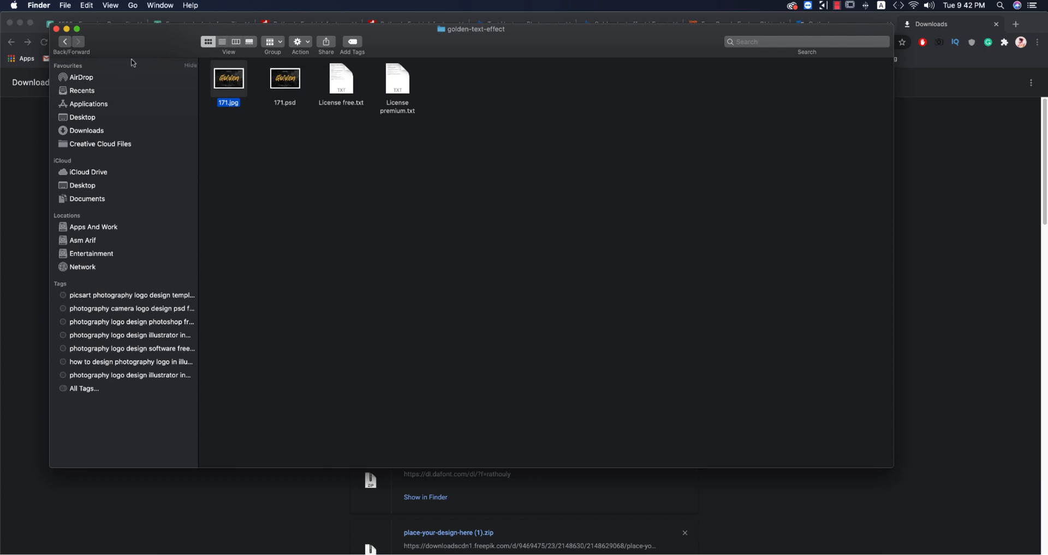
left_click(66, 29)
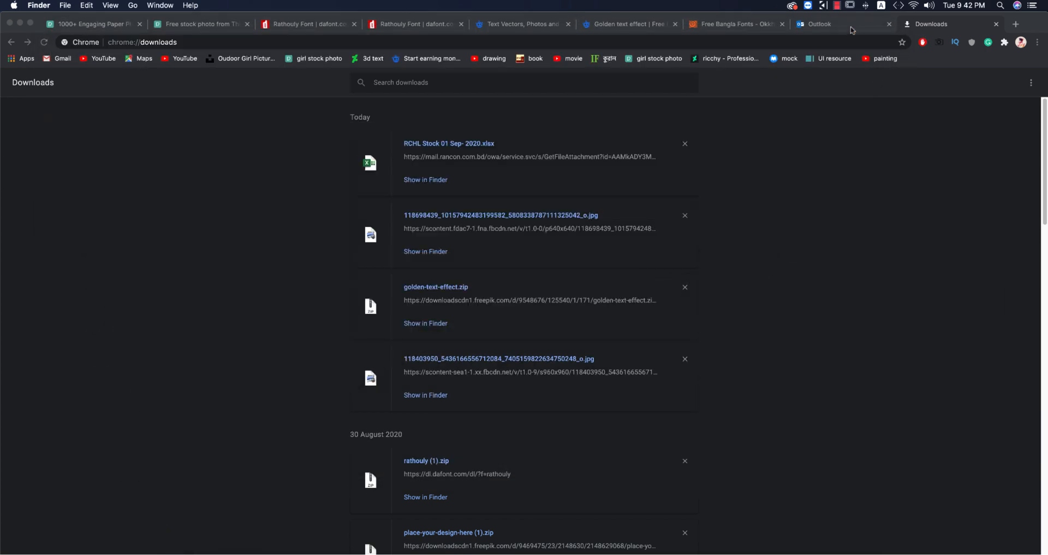
left_click(735, 27)
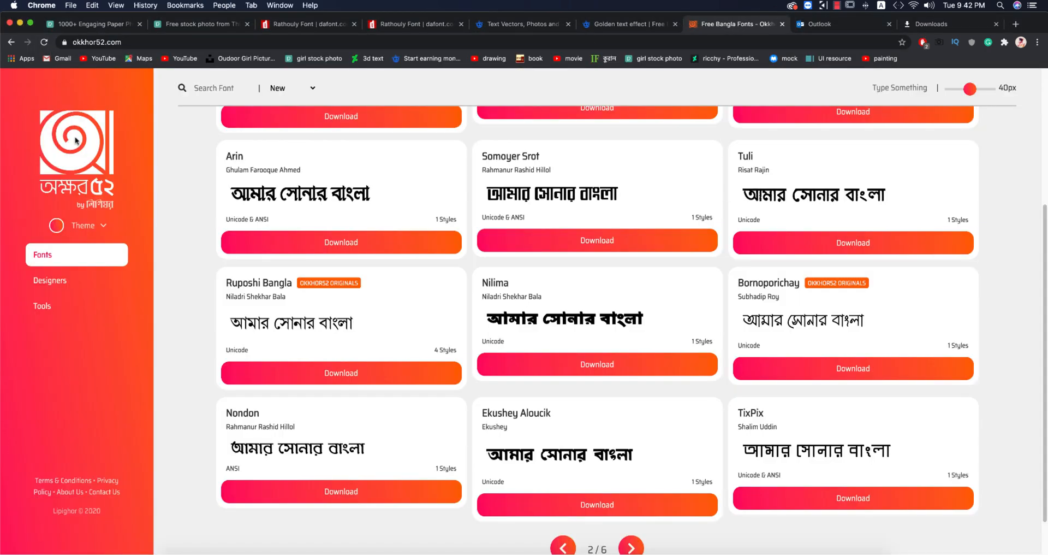
- Examine the Bangla font samples listed on page 2 of the font catalogue
scroll(679, 377, "up", 5)
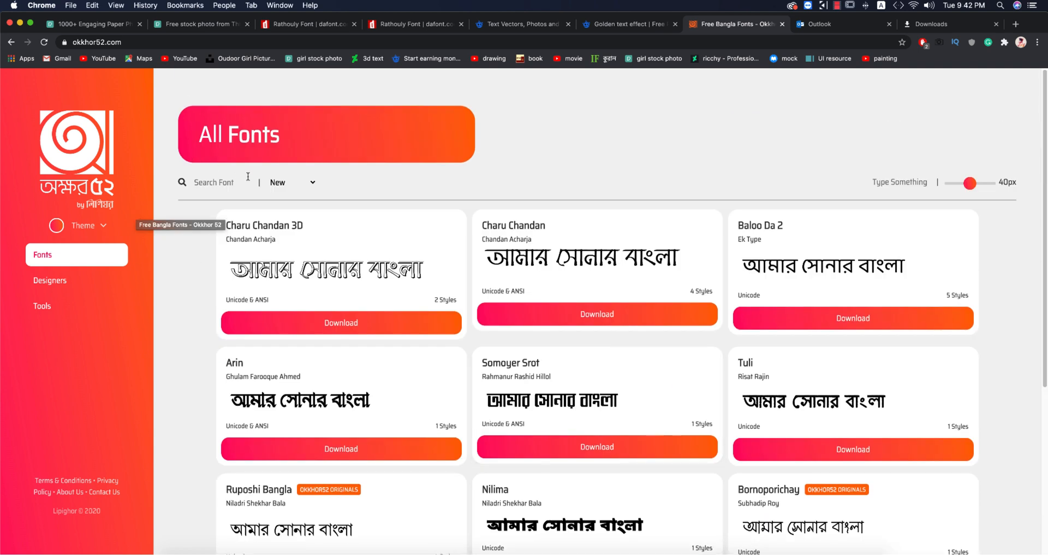
scroll(1003, 298, "down", 2)
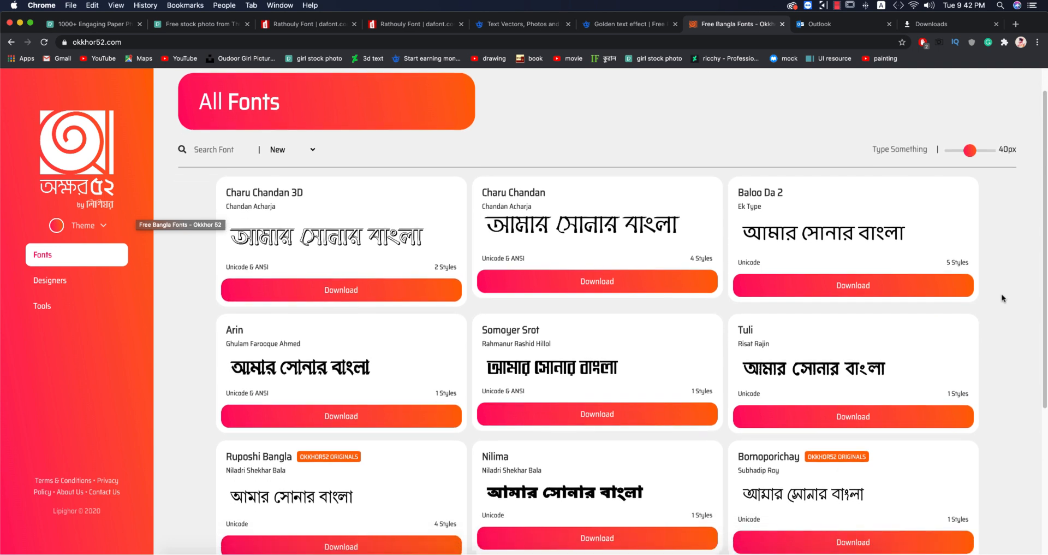
scroll(1003, 298, "down", 5)
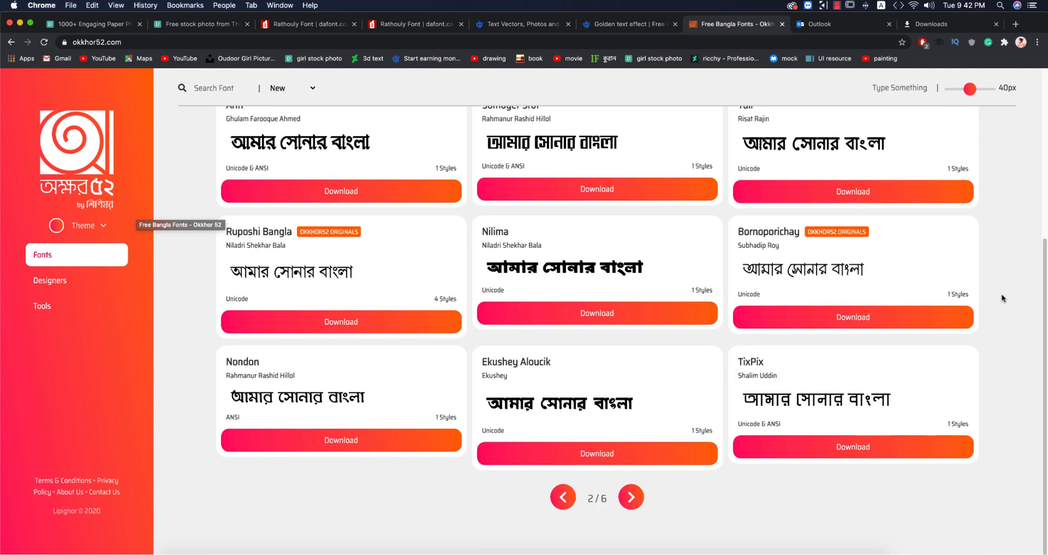
scroll(612, 301, "up", 5)
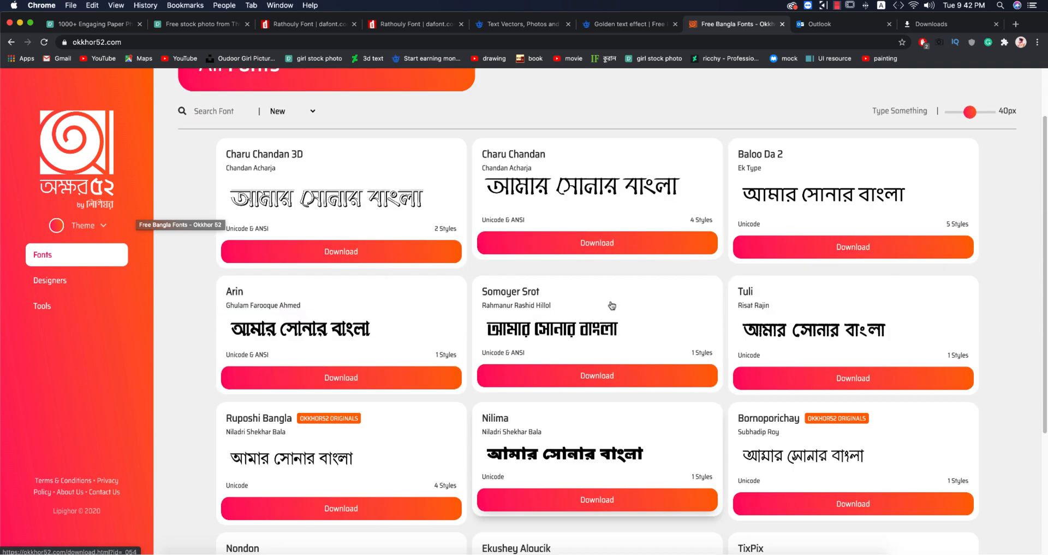
scroll(677, 358, "down", 4)
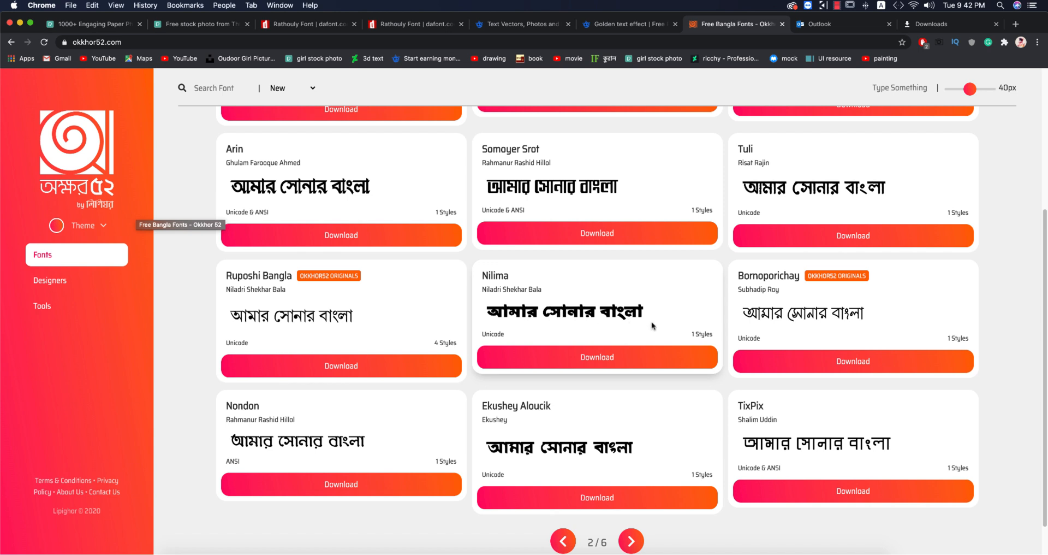
scroll(671, 331, "up", 4)
scroll(682, 336, "down", 3)
scroll(682, 337, "down", 3)
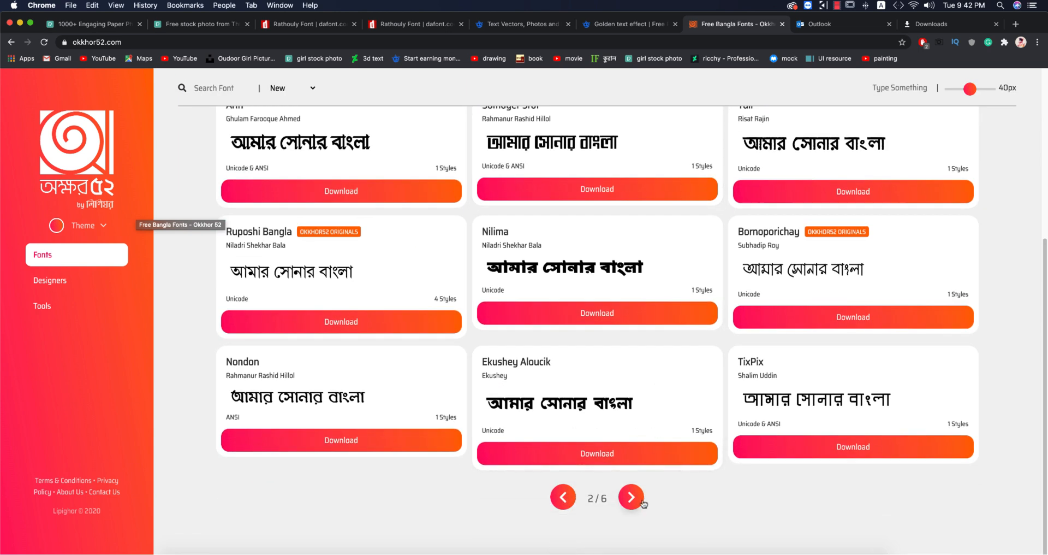
- Browse the Bangla font samples on pages 3 to 5 of the catalogue
left_click(634, 498)
scroll(819, 382, "down", 4)
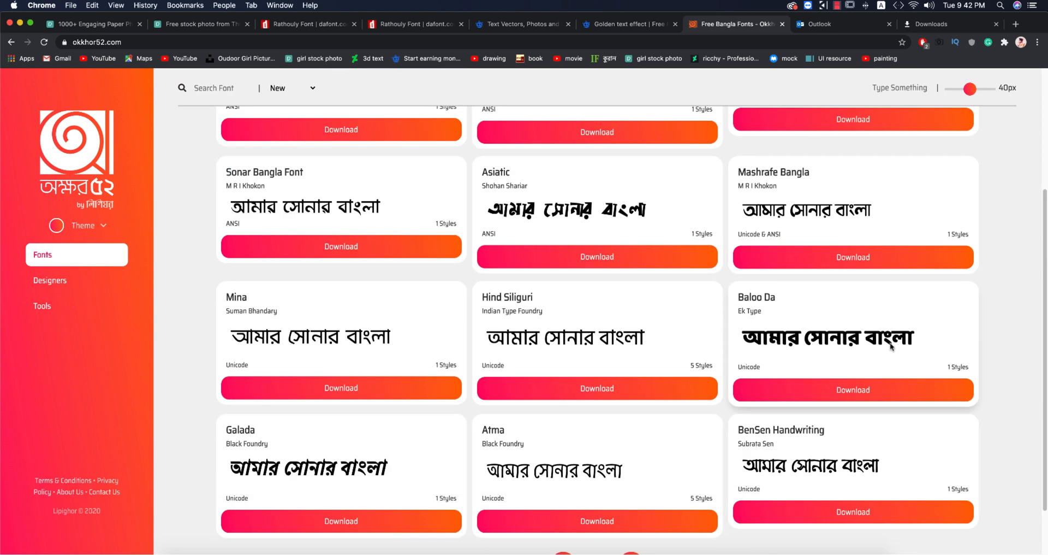
scroll(731, 338, "down", 1)
scroll(731, 335, "down", 2)
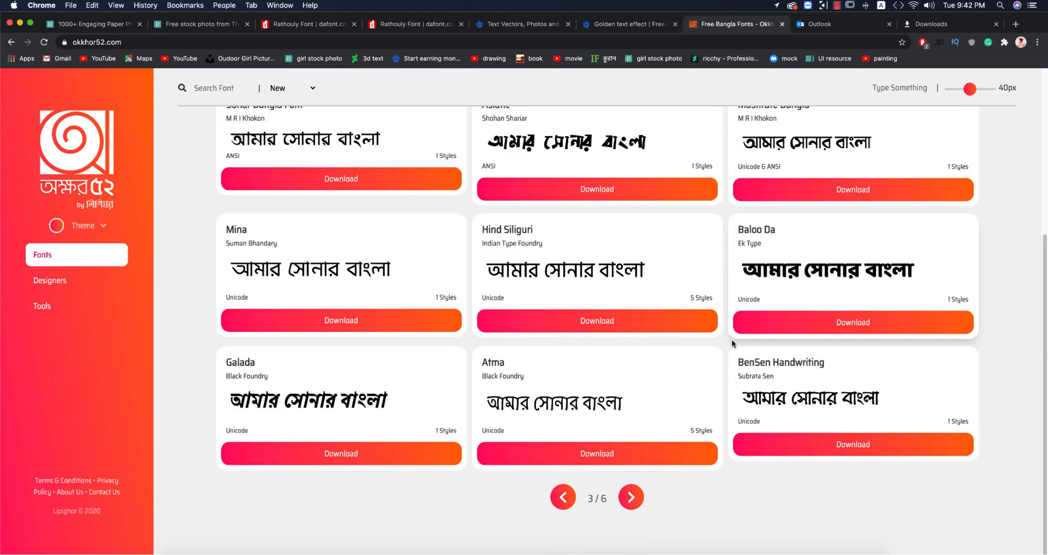
left_click(630, 498)
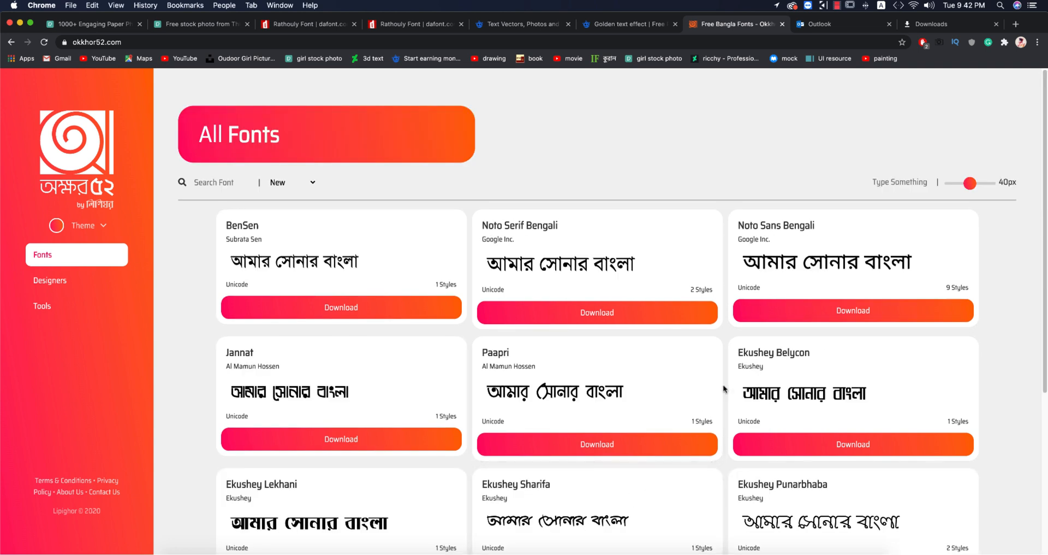
scroll(724, 388, "down", 1)
scroll(724, 389, "down", 1)
scroll(304, 336, "down", 5)
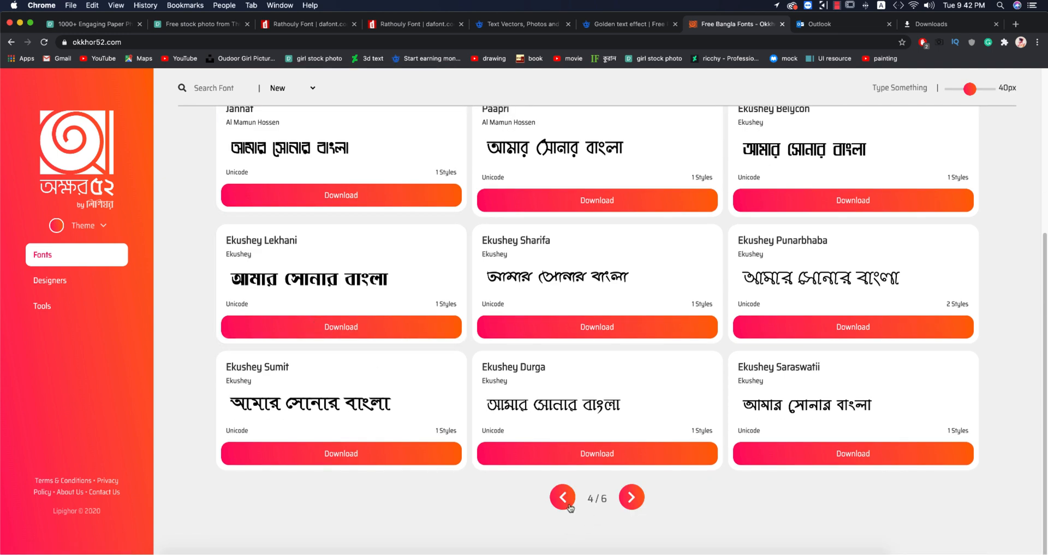
left_click(631, 498)
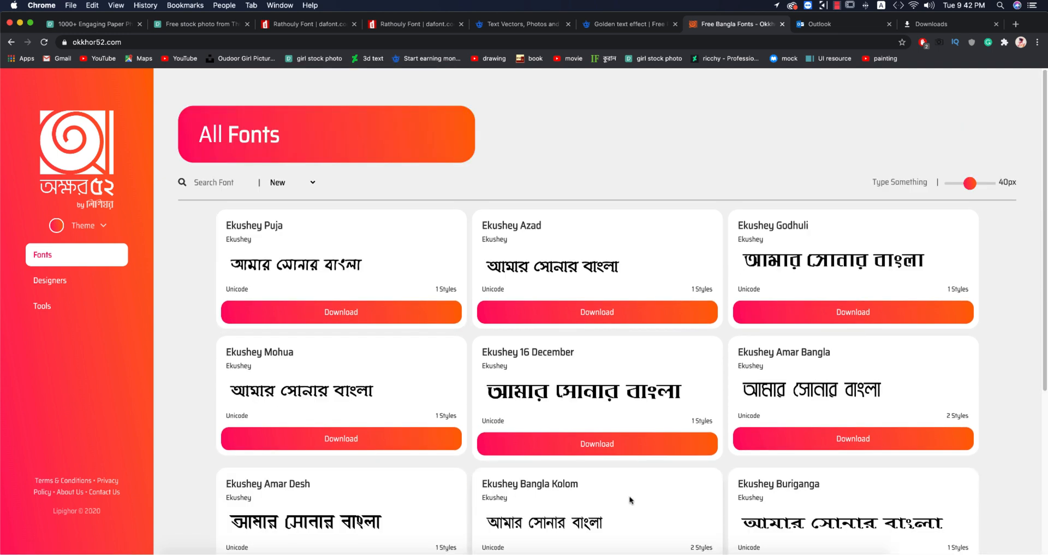
scroll(631, 501, "down", 7)
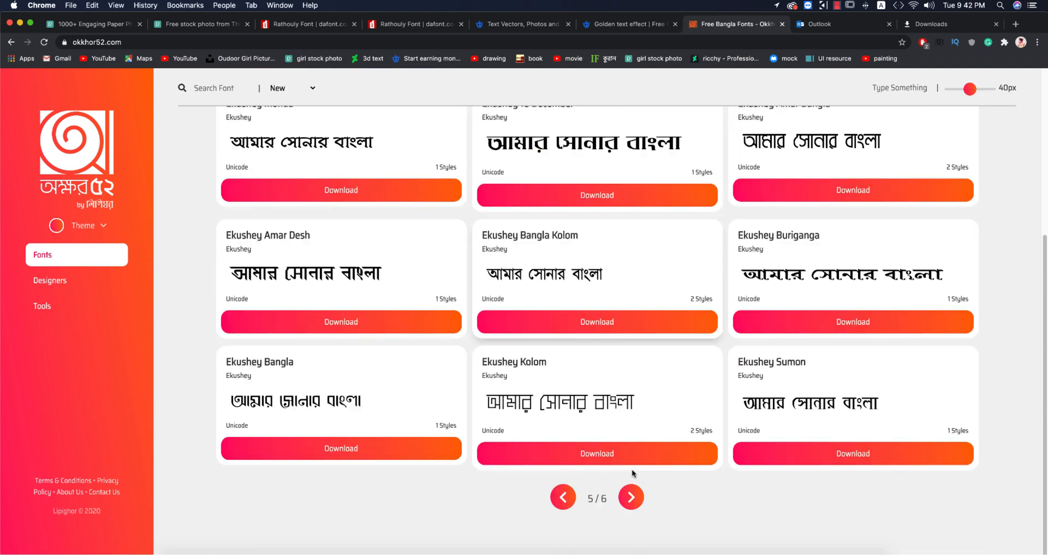
- Return to page 3 of the font catalogue and open the download page of the Baloo Da font
left_click(565, 495)
scroll(563, 495, "down", 7)
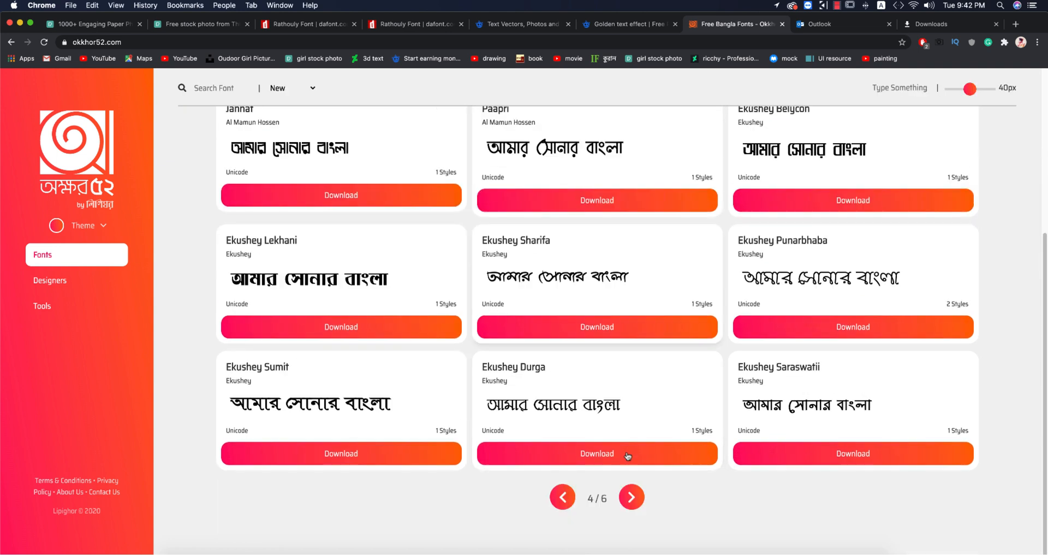
left_click(558, 497)
scroll(615, 452, "down", 7)
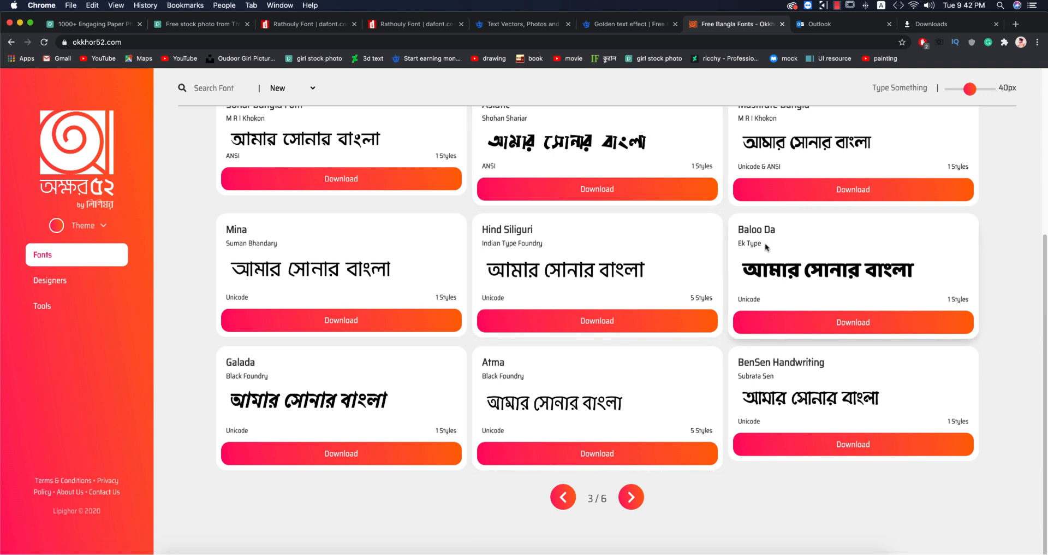
left_click(862, 323)
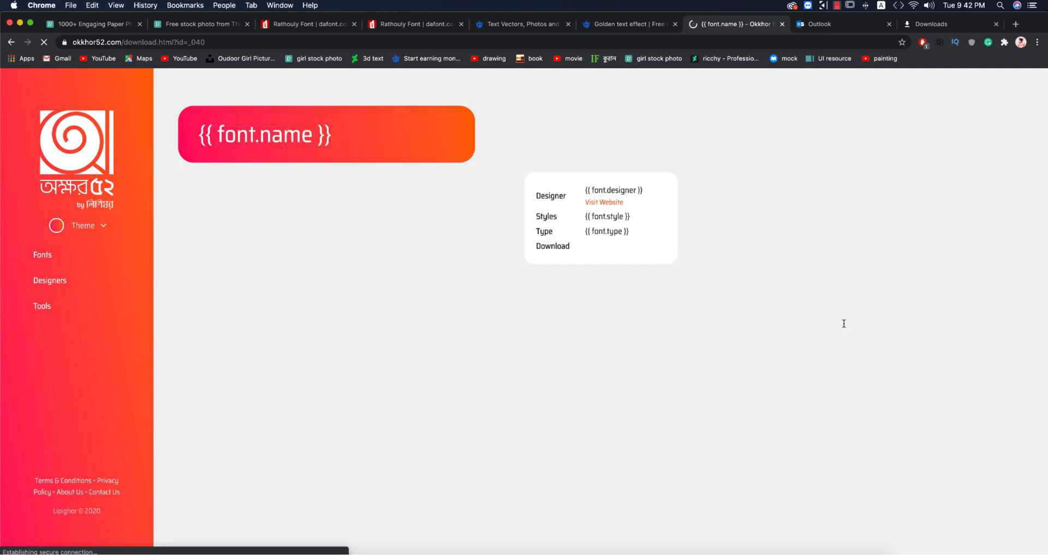
- Clear the Bangla sample text from the Baloo Da try-out area
left_click_drag(577, 267, 333, 259)
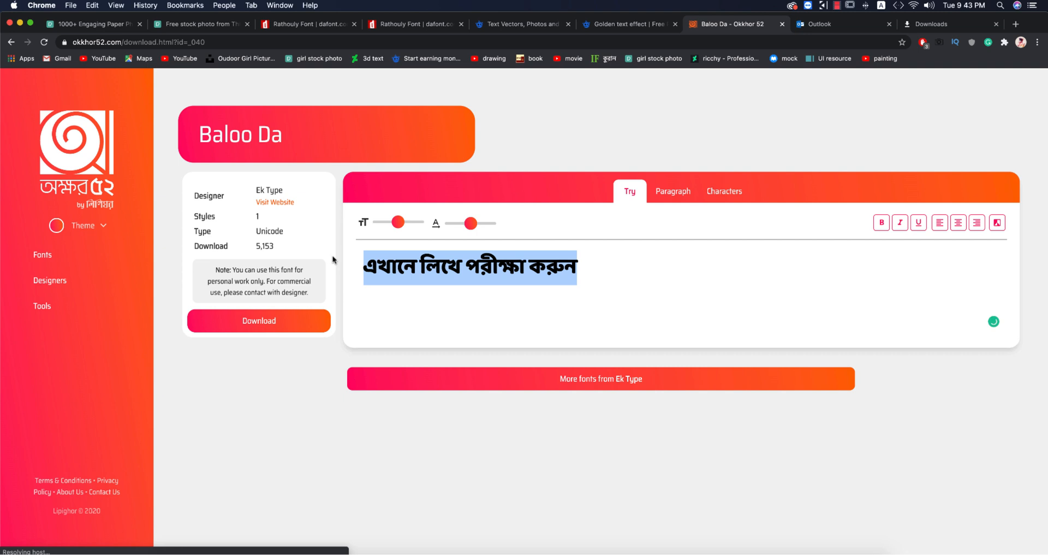
type("ban")
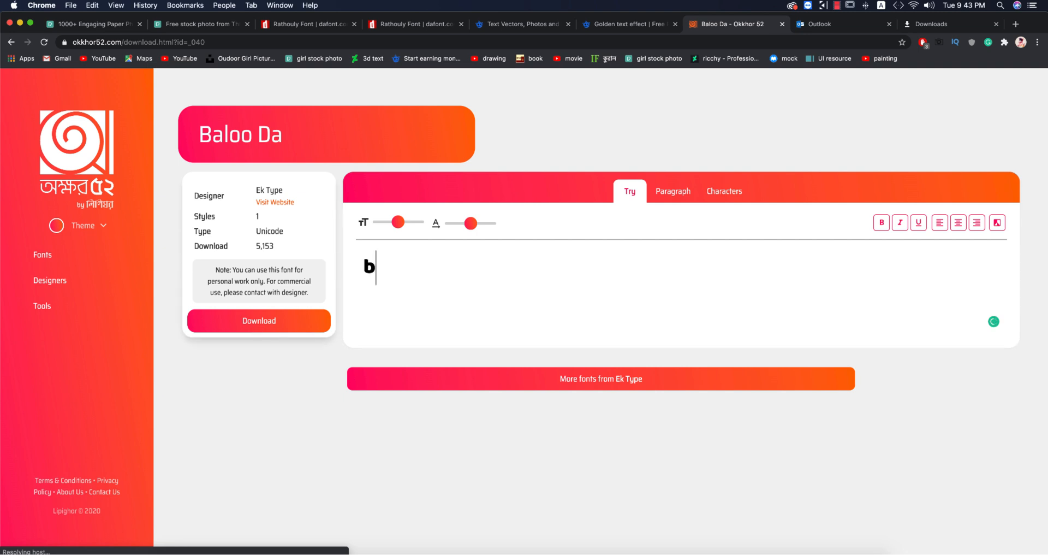
key("BackSpace")
key("BackSpace")
key("BackSpace")
- Switch the keyboard to phonetic Bangla input and enter বাংলাদেশ as the Baloo Da preview text
key("super+F12")
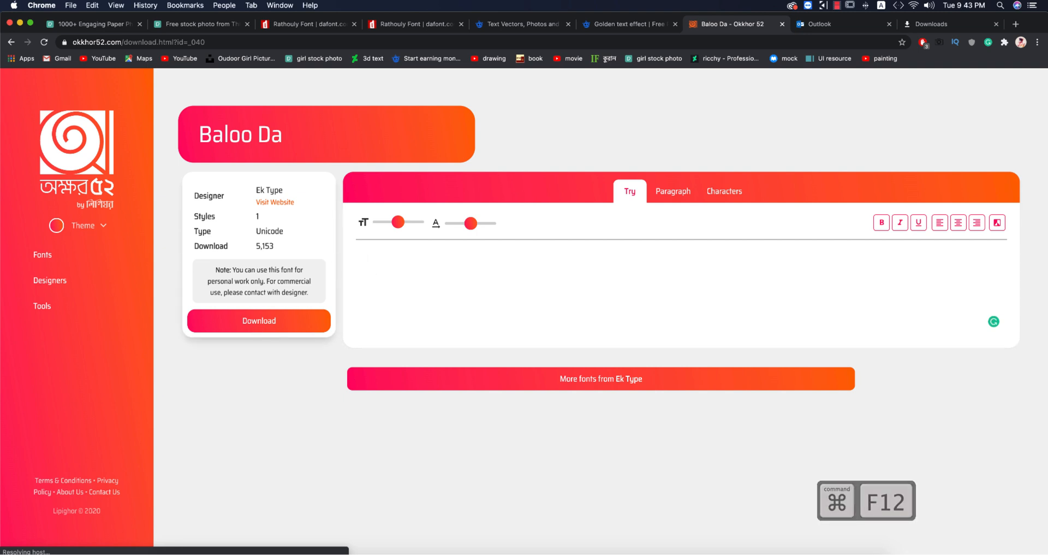
type("bangla")
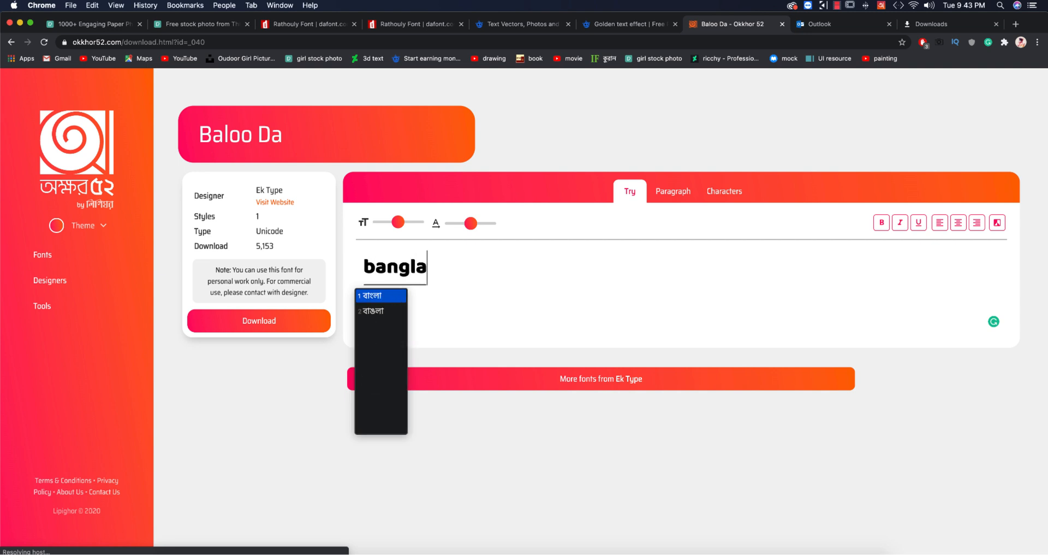
type("desh")
key("Return")
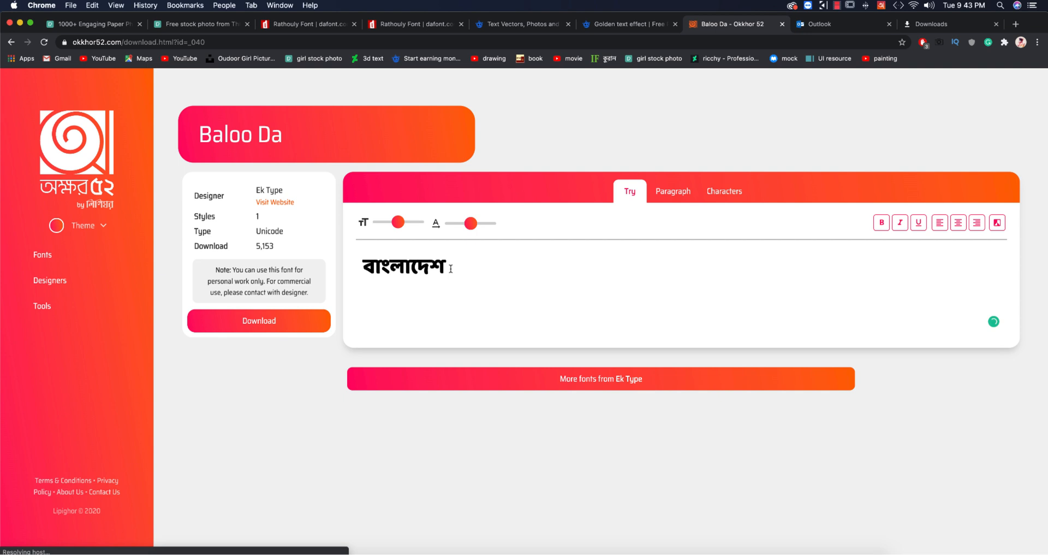
key("super+a")
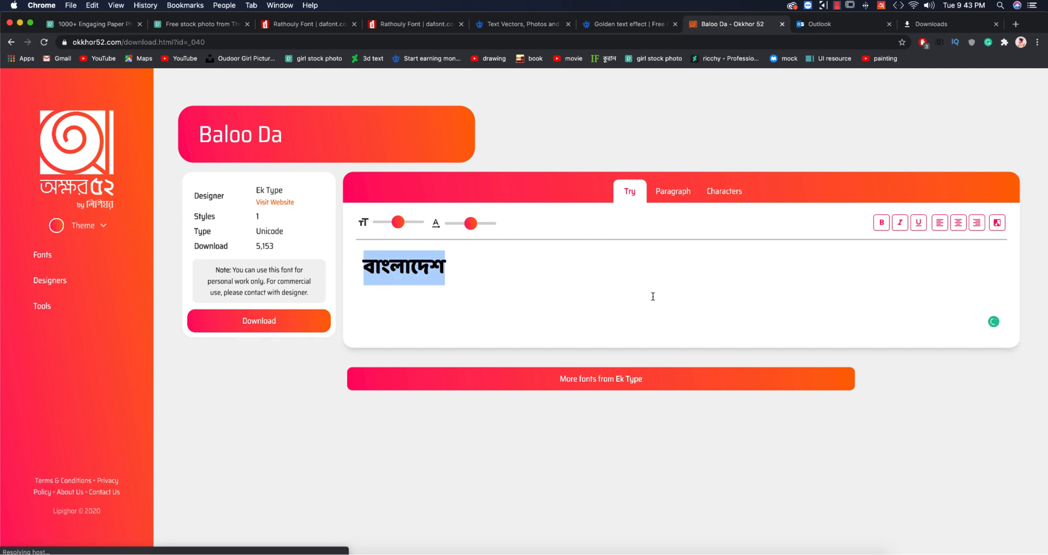
- Download the font as Baloo_Da (1).zip into the EP-213- Typography folder and reveal it in Finder
left_click(293, 326)
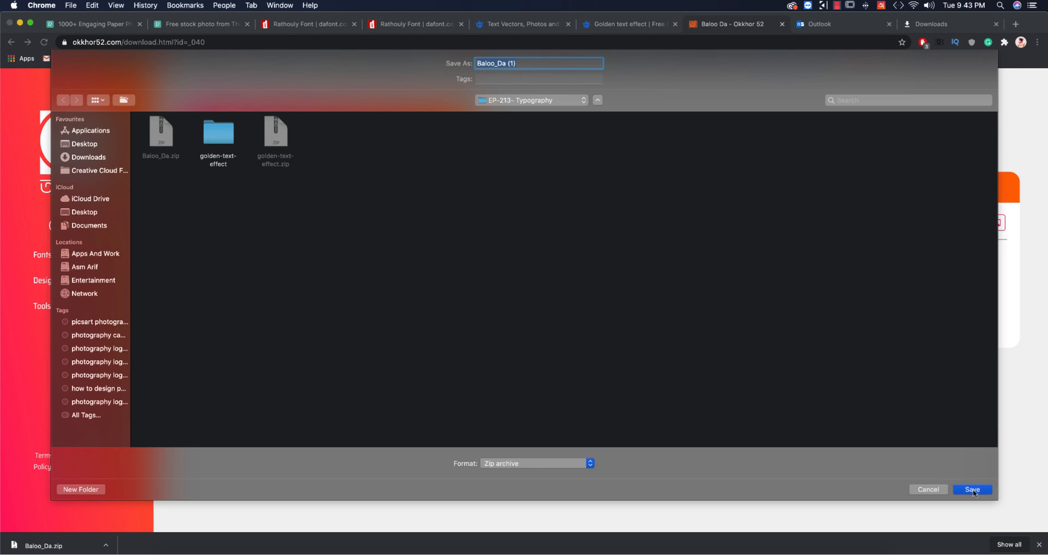
left_click(973, 490)
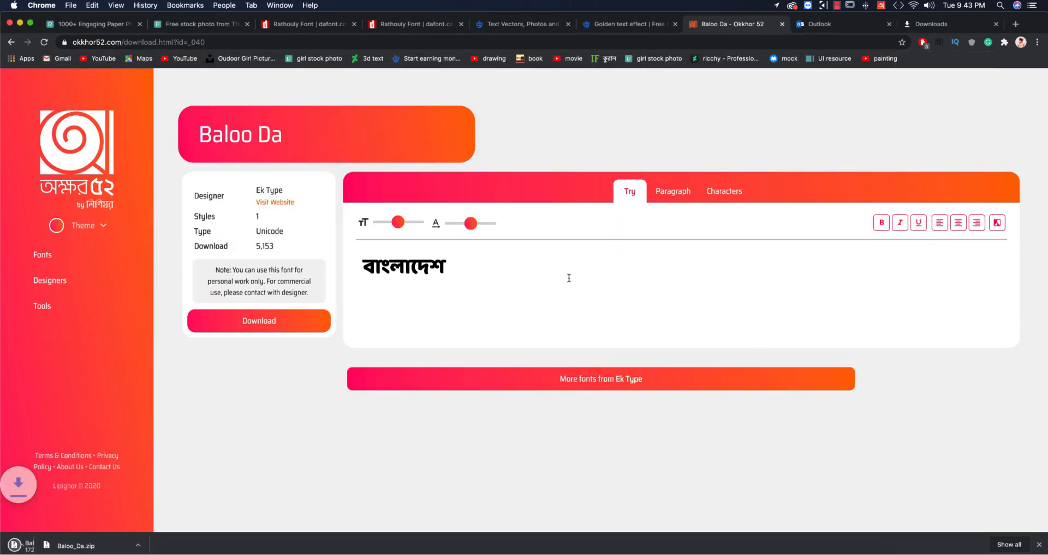
left_click(105, 545)
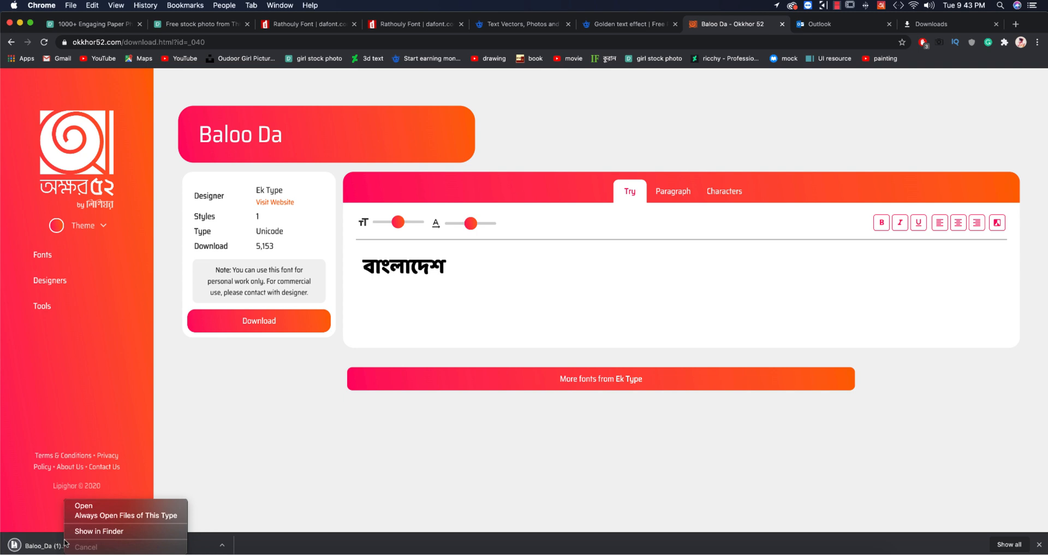
left_click(87, 534)
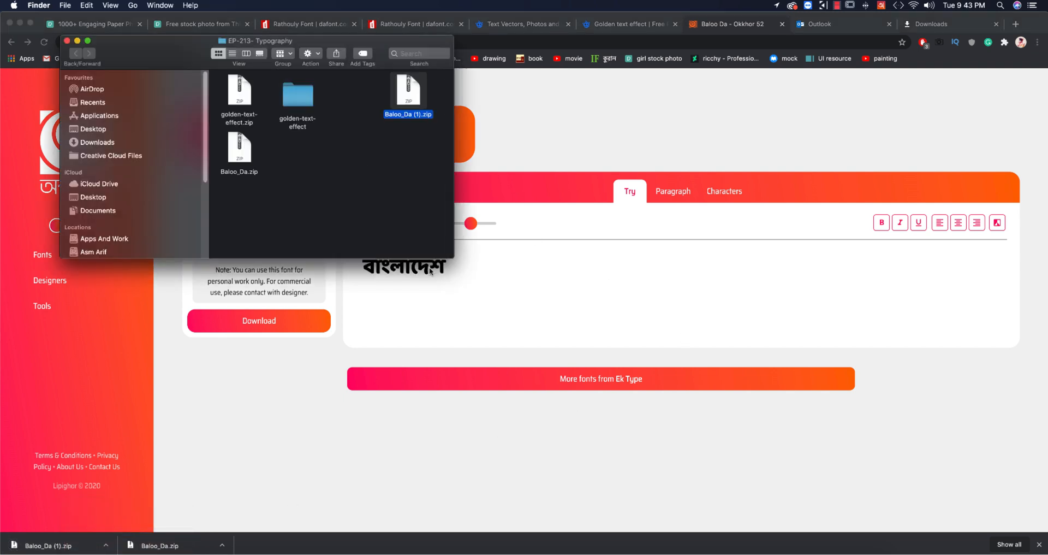
- Enlarge the Finder window, extract Baloo_Da (1).zip and open the extracted folder
left_click_drag(454, 258, 616, 438)
double_click(405, 85)
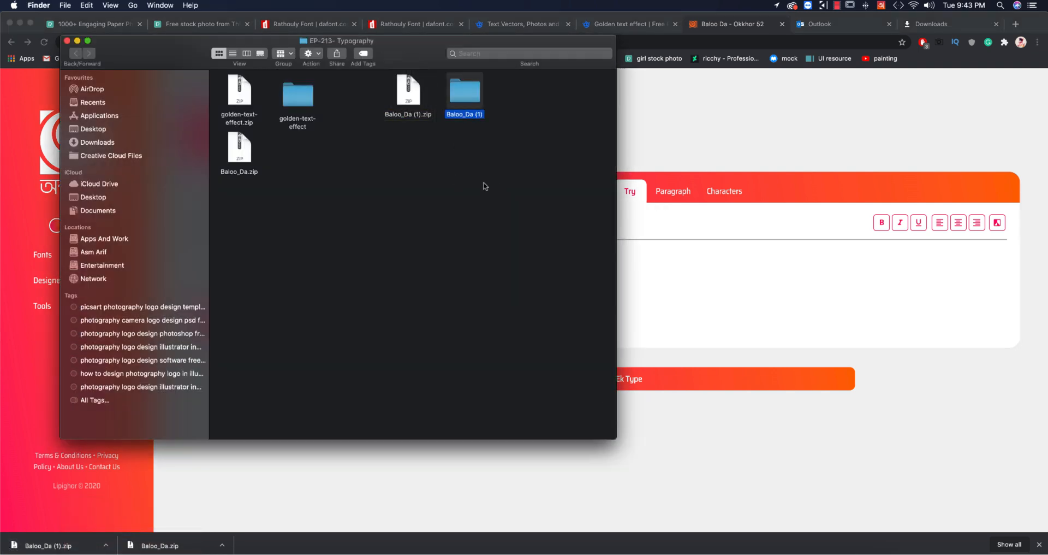
double_click(476, 95)
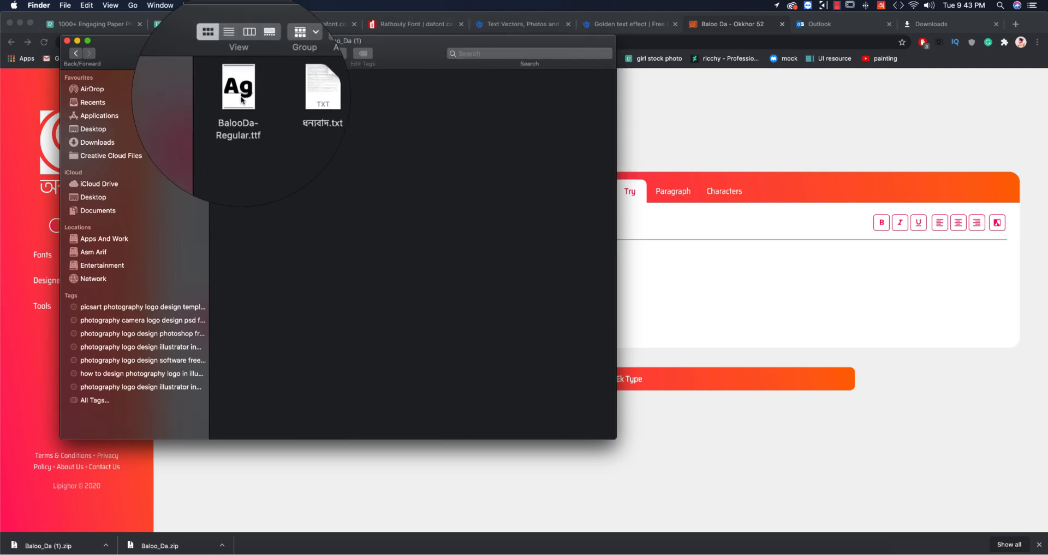
- Open BalooDa-Regular.ttf with Font Book and install the font
left_click(242, 100)
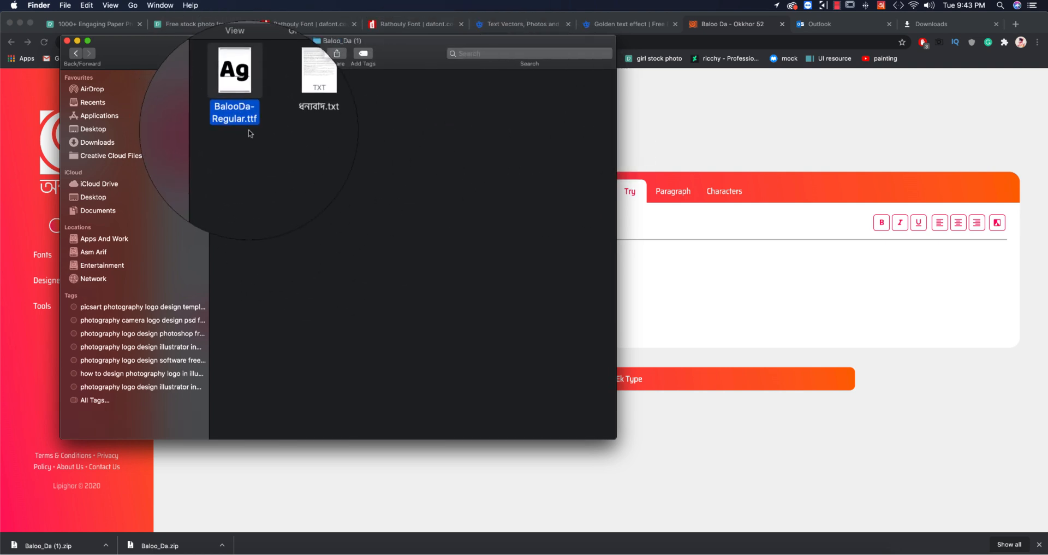
right_click(240, 103)
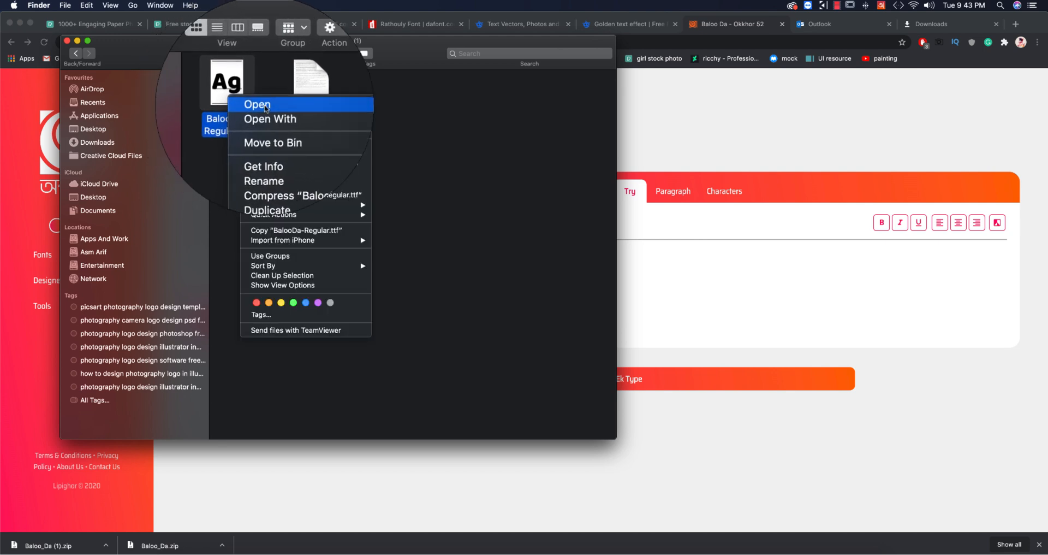
mouse_move(338, 114)
left_click(386, 115)
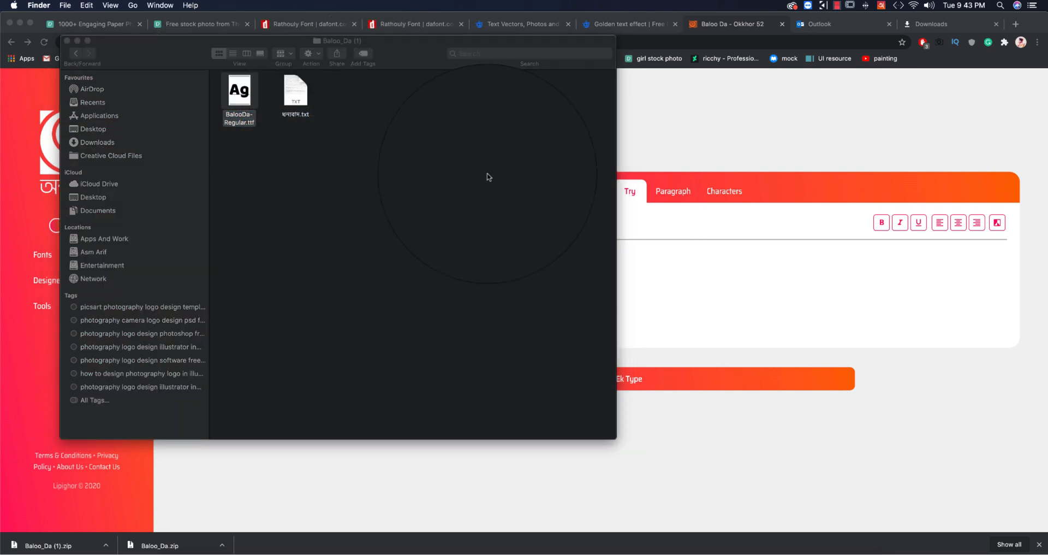
left_click(677, 232)
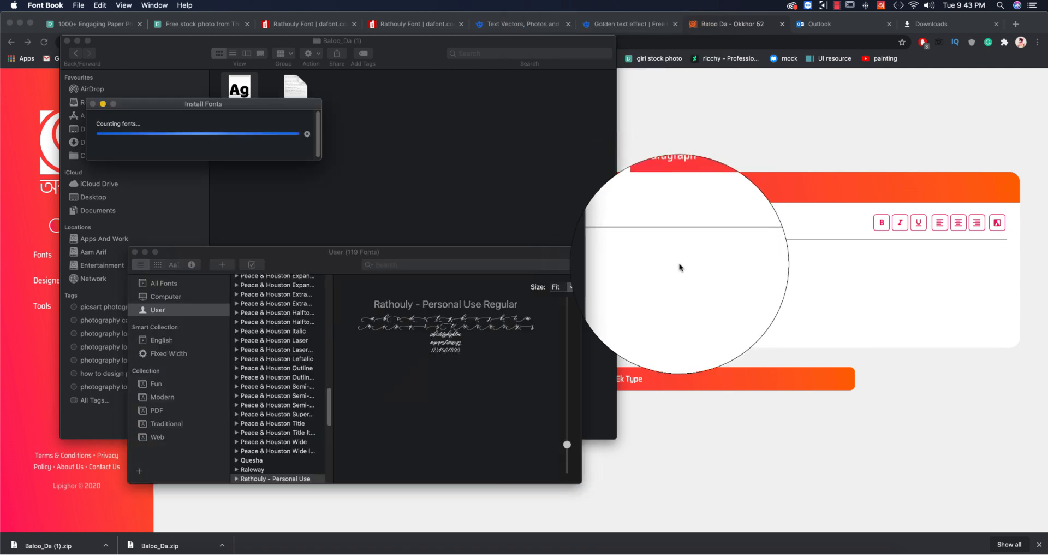
- Close the Font Book and Finder windows and switch to Adobe Illustrator
left_click(135, 252)
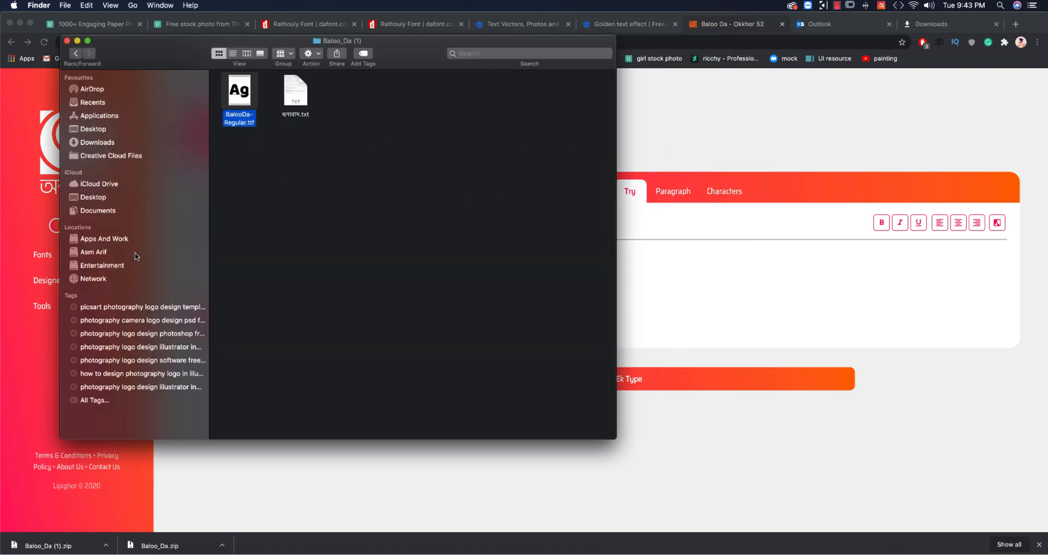
left_click(67, 41)
left_click(977, 398)
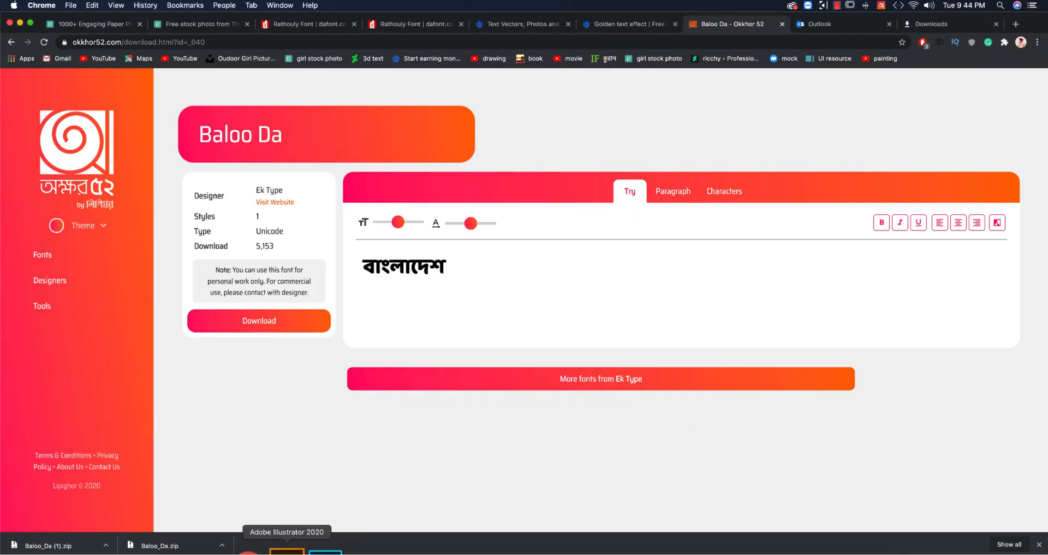
left_click(314, 553)
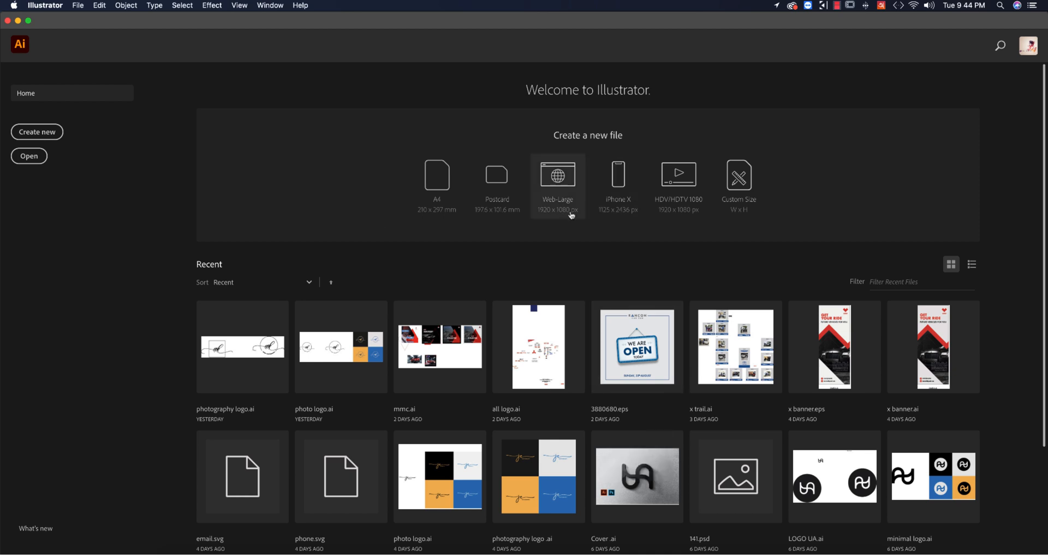
- Create a new 2000 x 2000 px document named typo, switching the keyboard back to English input
left_click(41, 133)
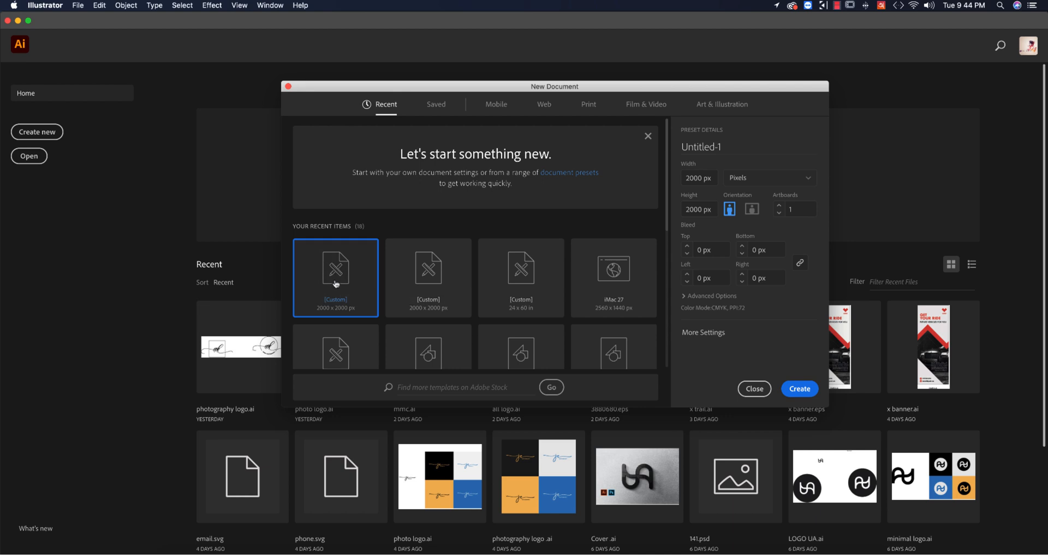
left_click_drag(731, 146, 591, 143)
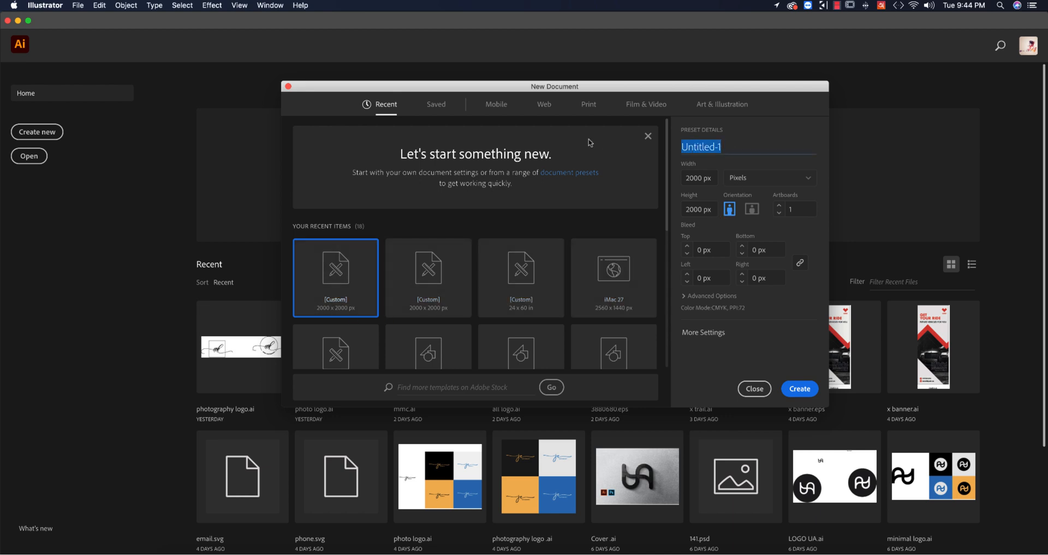
type("typo")
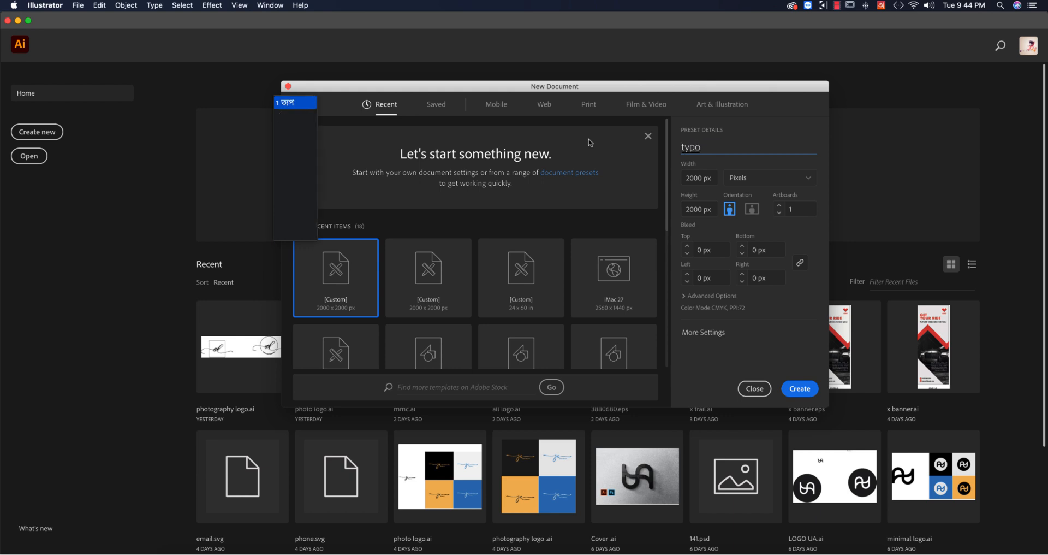
key("super+F12")
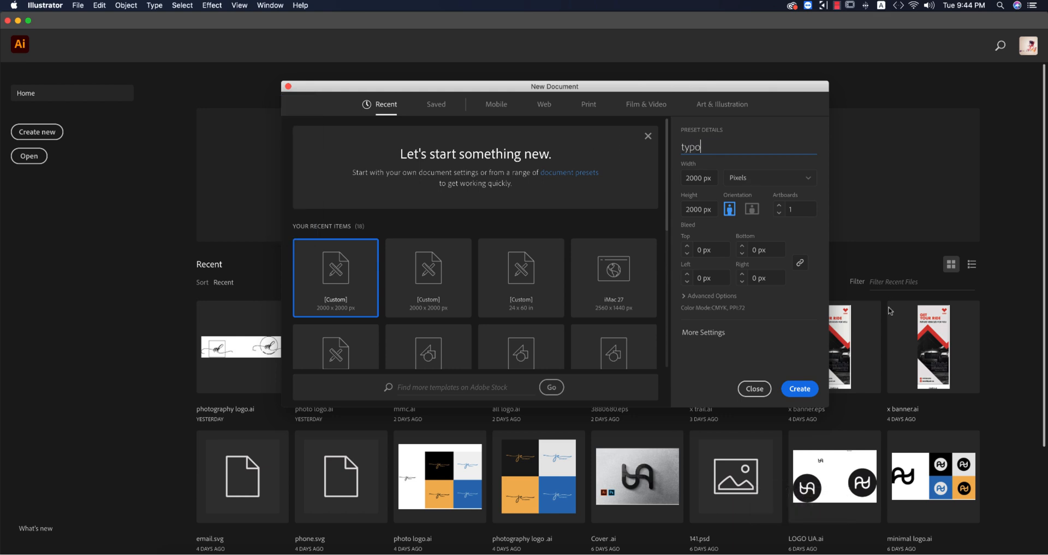
left_click(800, 388)
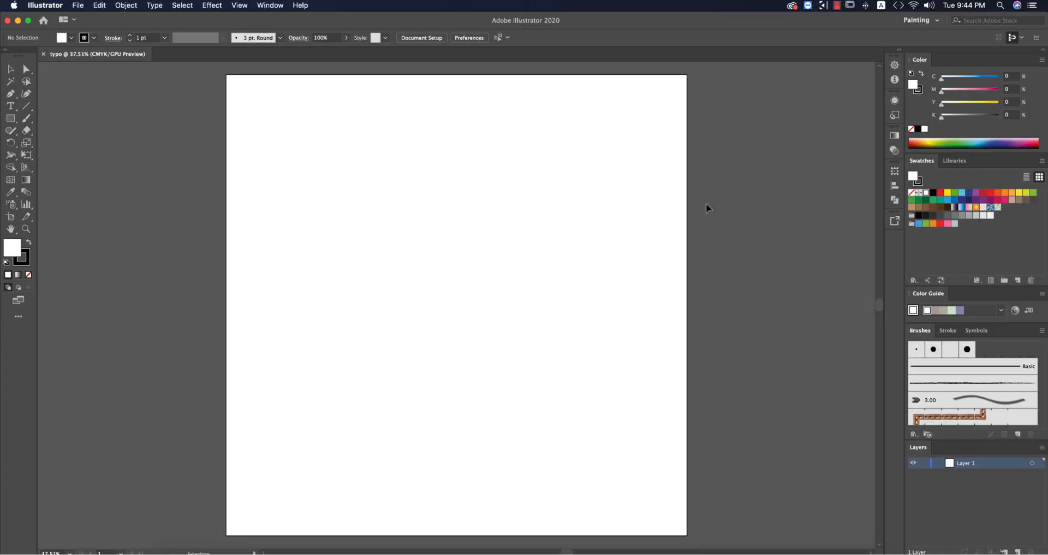
- Add a 72 pt text object in the upper part of the artboard reading বাংলাদেশ, using phonetic Bangla input
key("t")
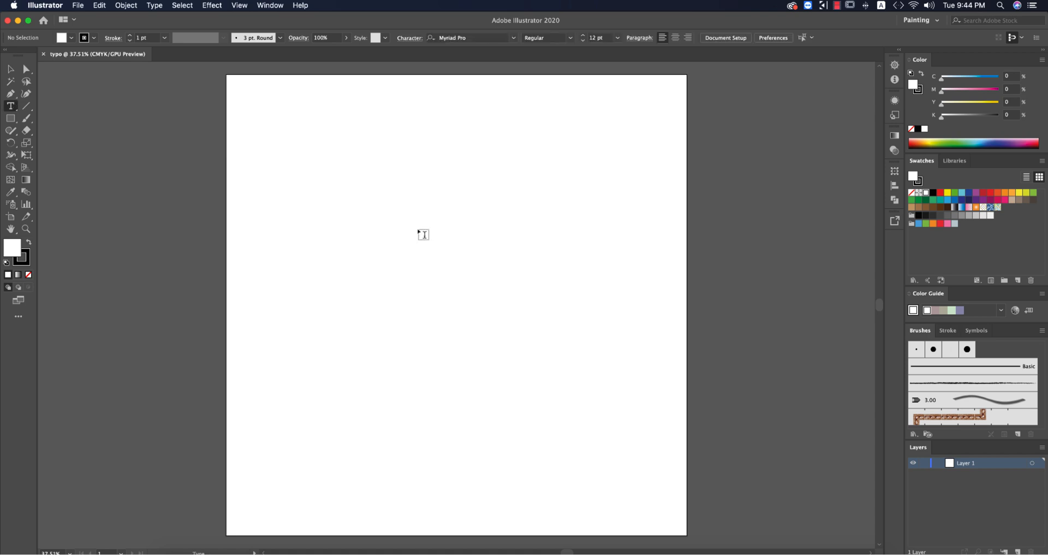
left_click(423, 234)
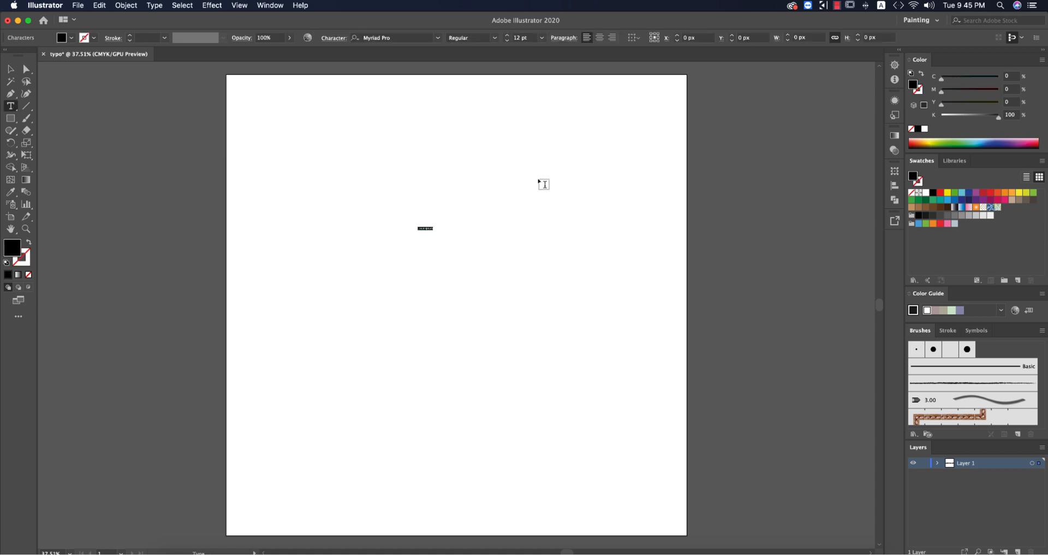
left_click(542, 38)
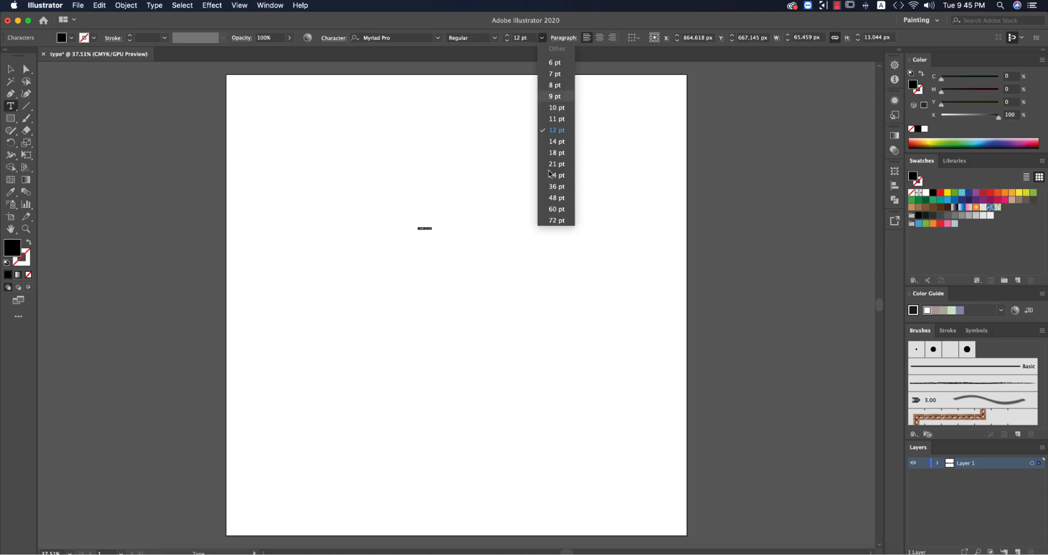
left_click(548, 221)
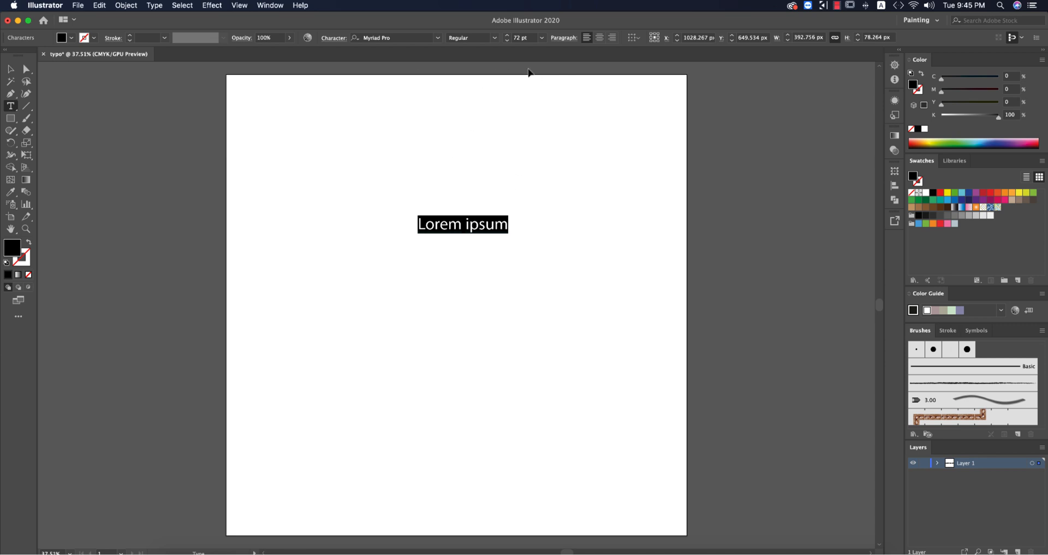
key("super+F12")
type("bangladesh")
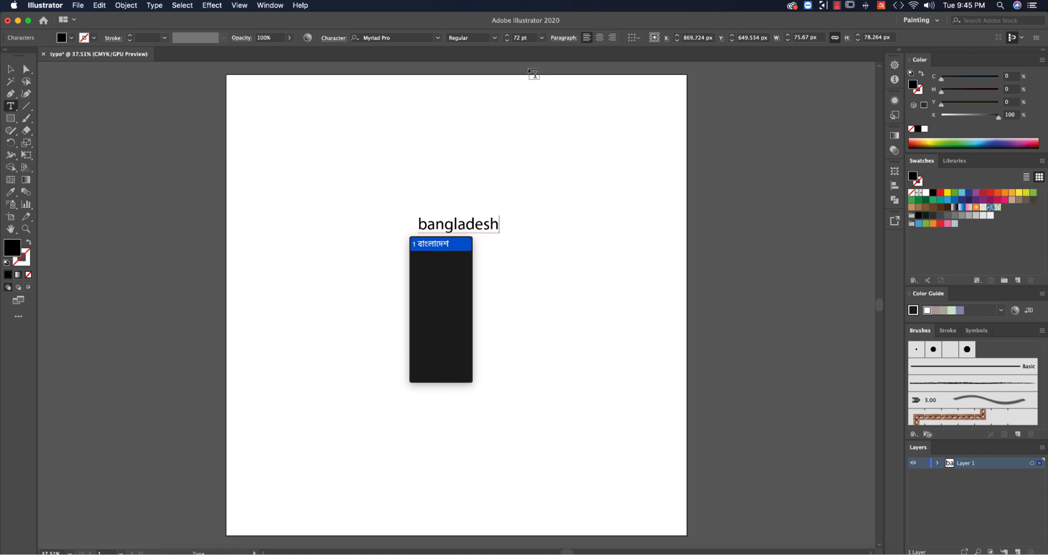
key("Return")
left_click(10, 69)
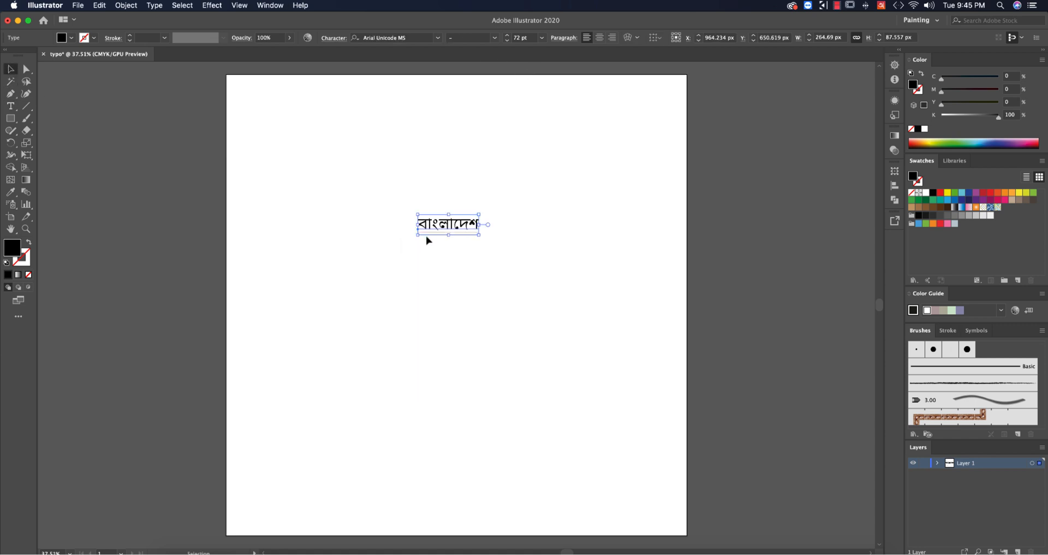
- Enlarge the বাংলাদেশ text to about 264 pt and set its font to Baloo Da Regular
left_click_drag(447, 235, 448, 289)
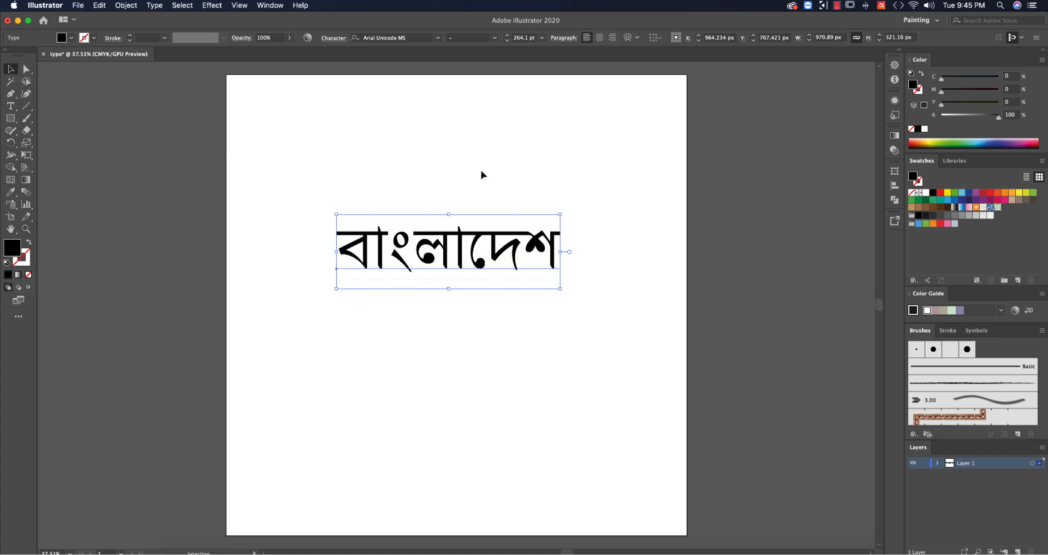
left_click(439, 38)
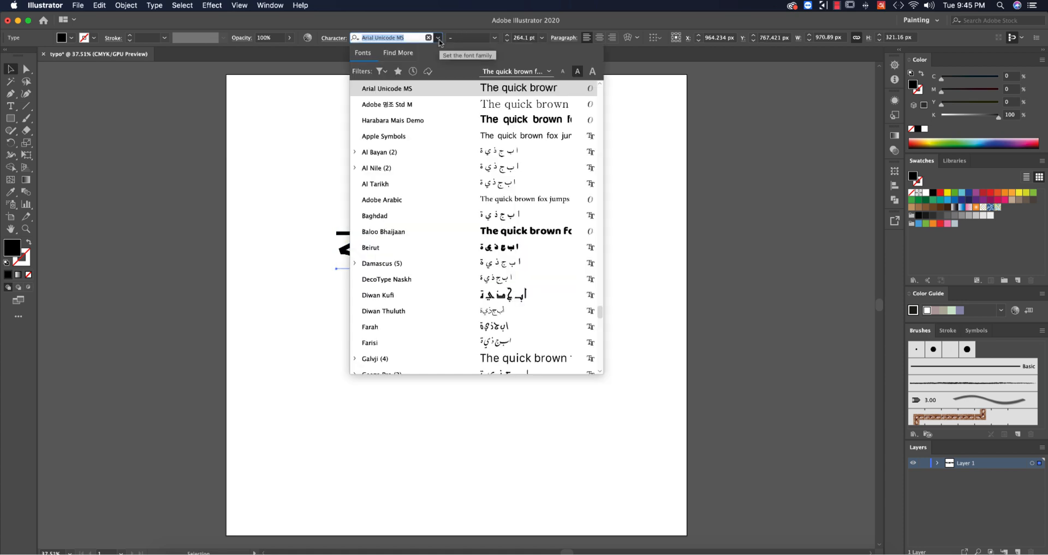
key("super+F12")
type("balo")
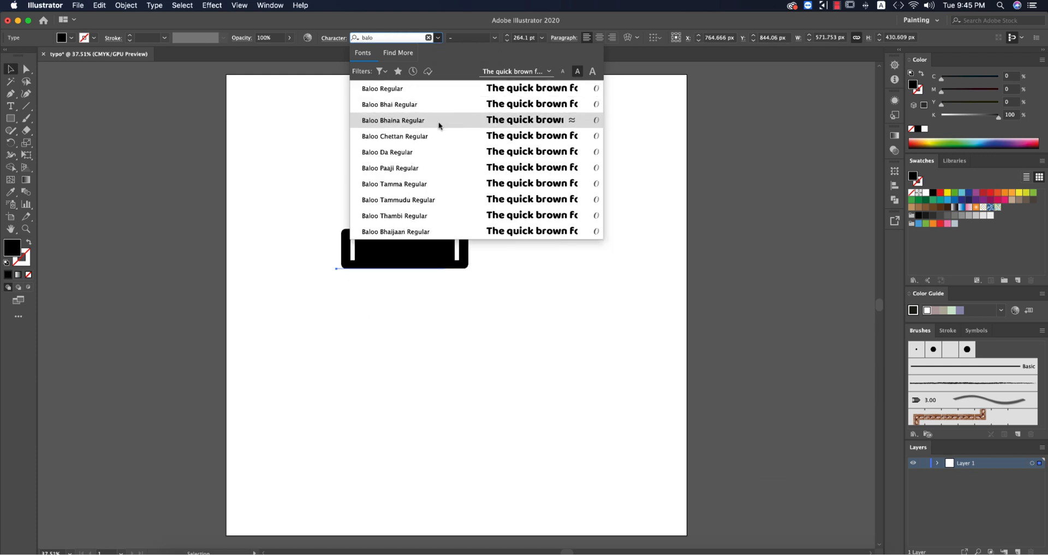
left_click(442, 152)
left_click_drag(509, 256, 504, 258)
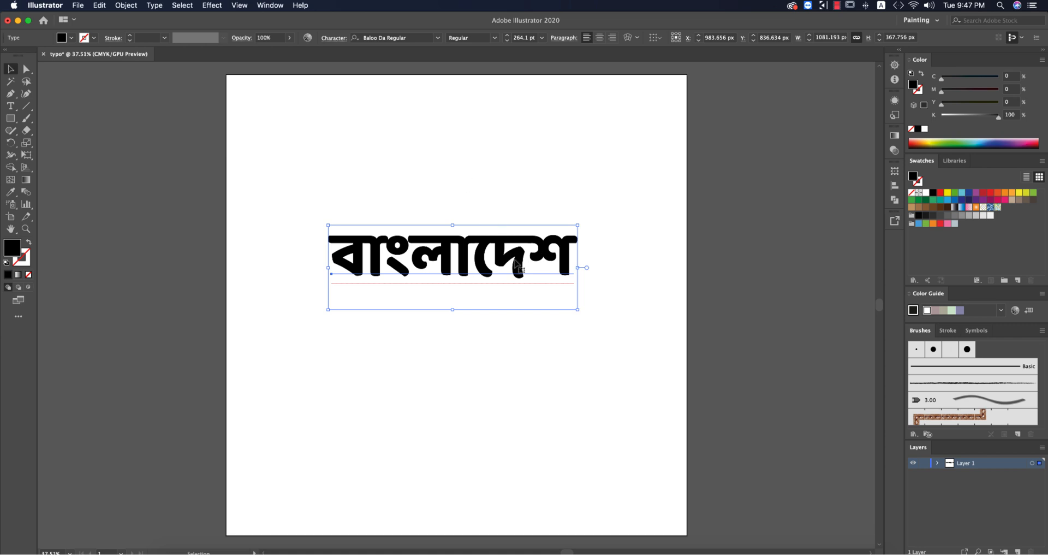
- Duplicate the বাংলাদেশ text straight down below the original, keeping the copy selected
left_click_drag(521, 266, 520, 358)
left_click(637, 368)
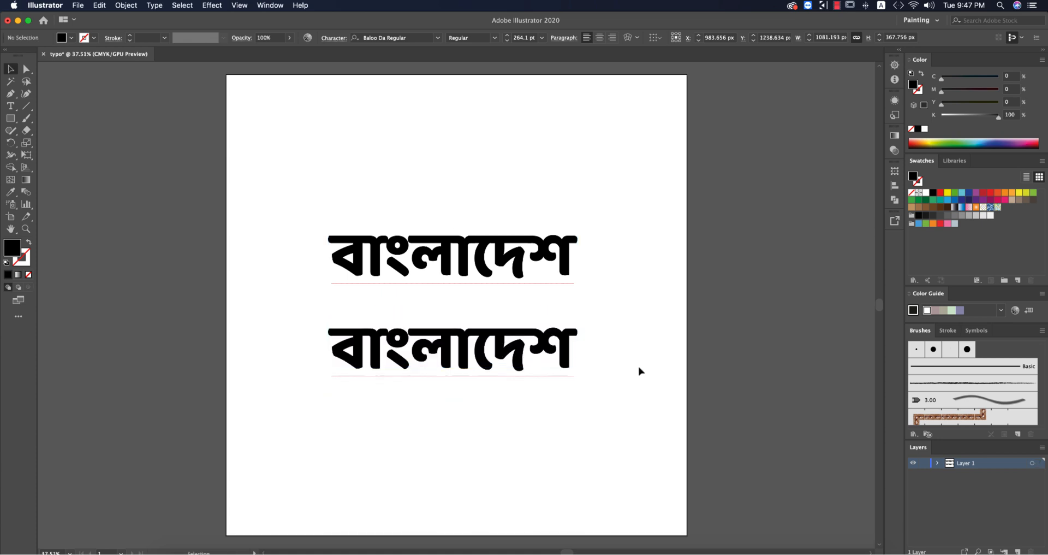
key("super+z")
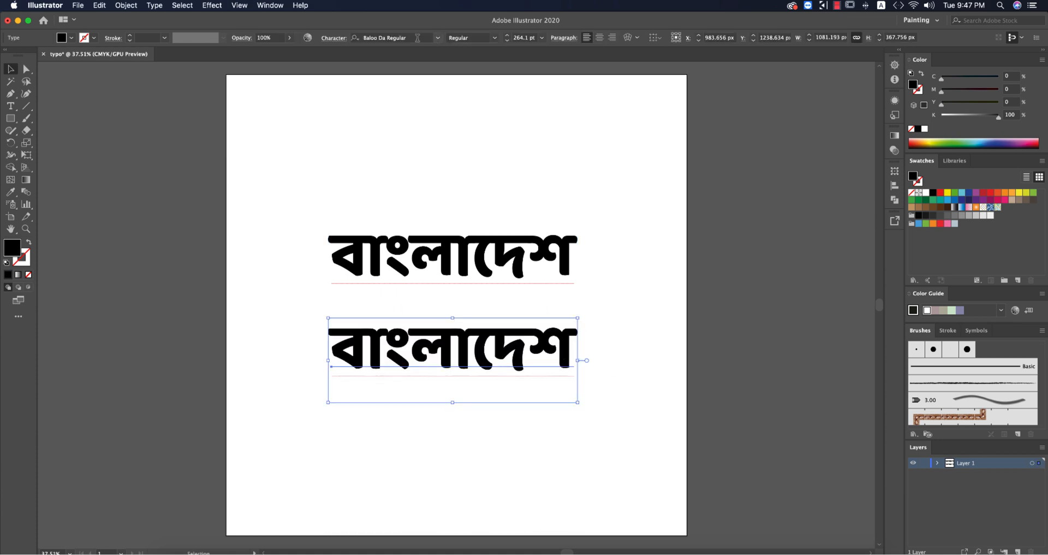
- Set the lower copy's font to Padmo UNICODE and scale it proportionally to about 1063 px wide, matching the upper word
left_click(418, 38)
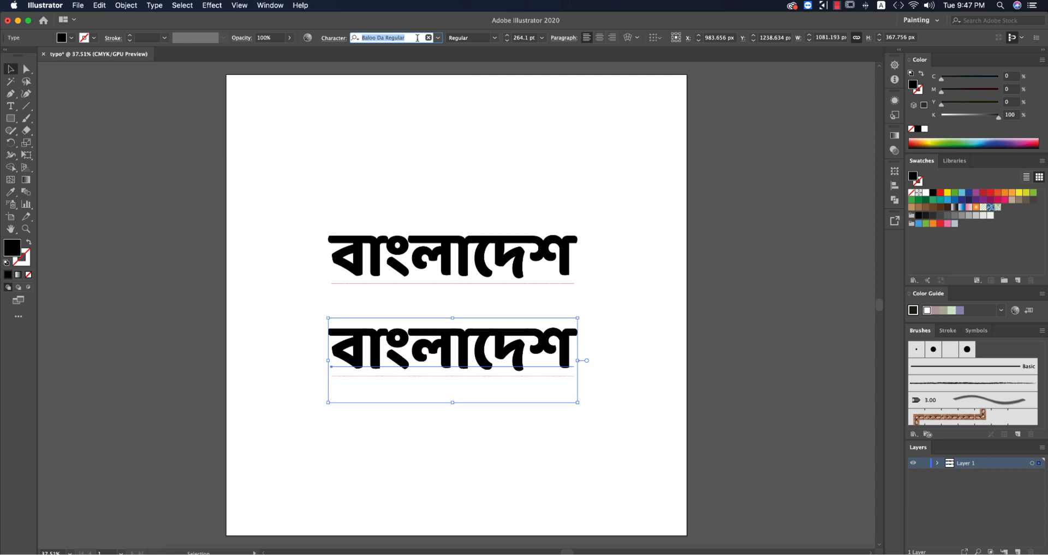
type("p")
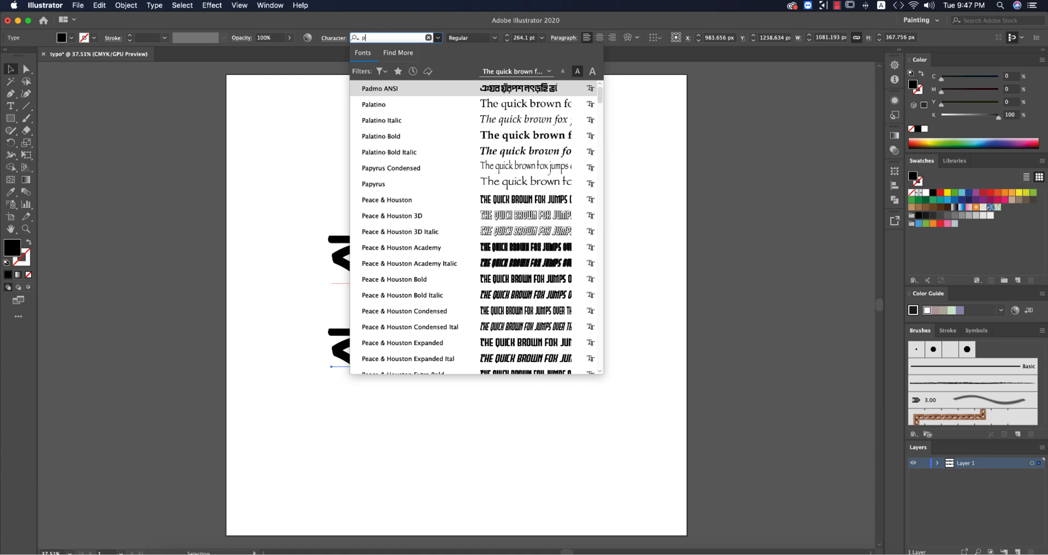
key("BackSpace")
type("d")
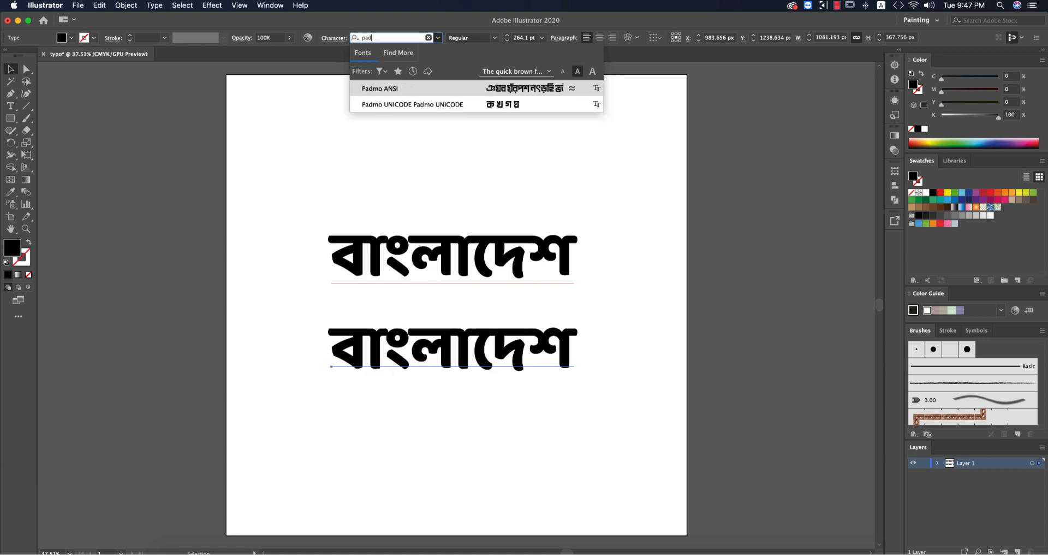
left_click(429, 105)
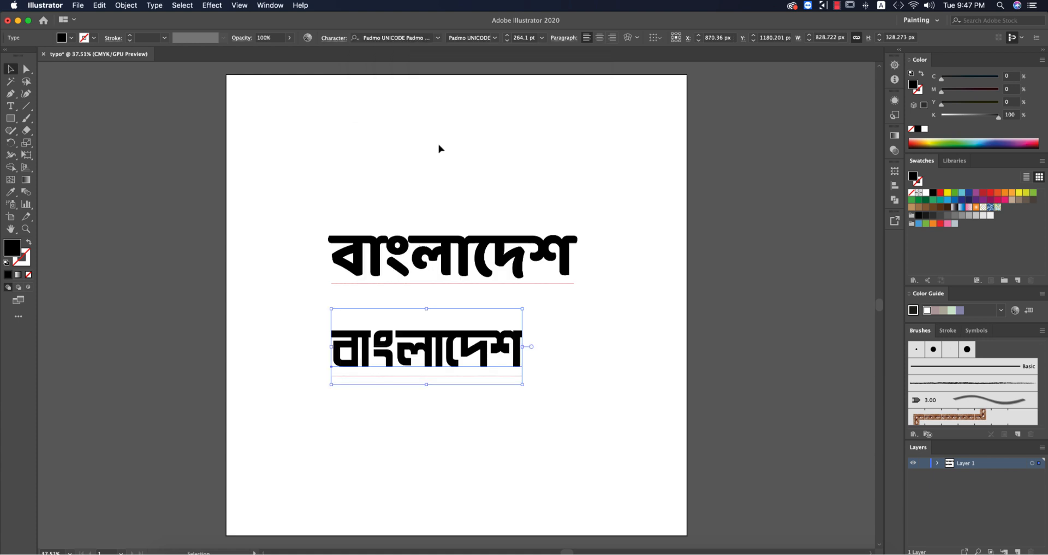
left_click_drag(523, 347, 578, 355)
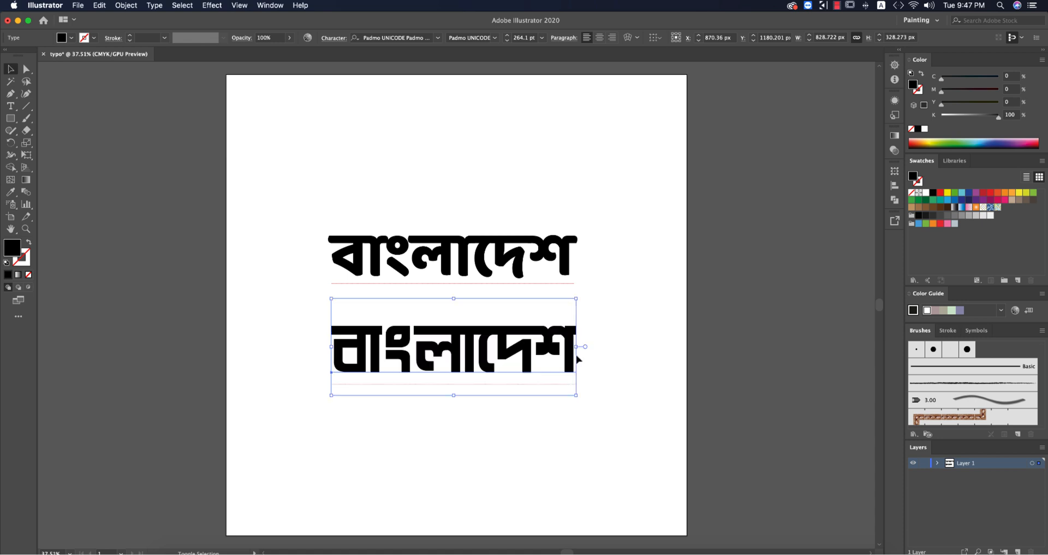
left_click(593, 371)
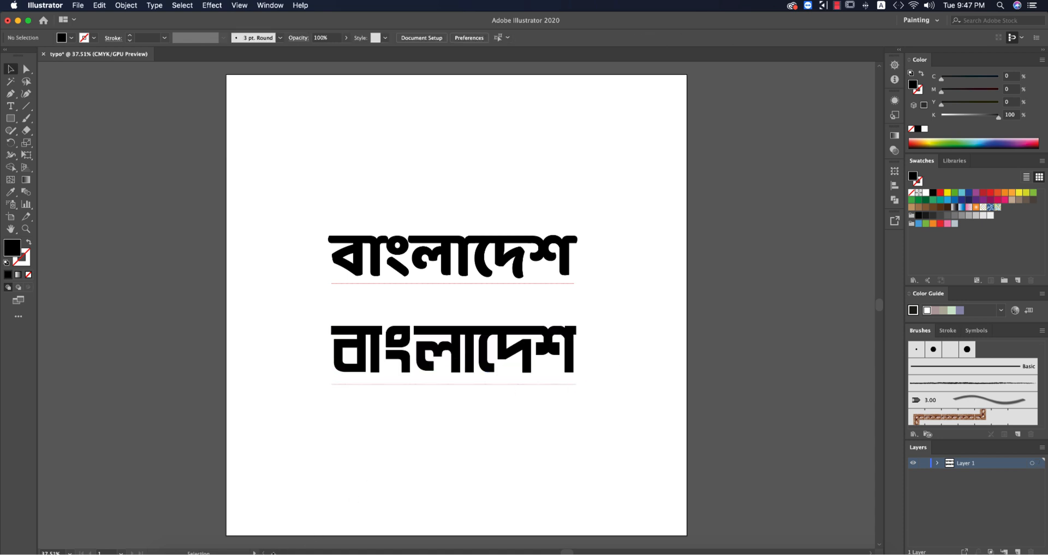
- Switch to Chrome, browse the okkhor52.com font list for more Bangla fonts, and return to Illustrator
left_click(256, 551)
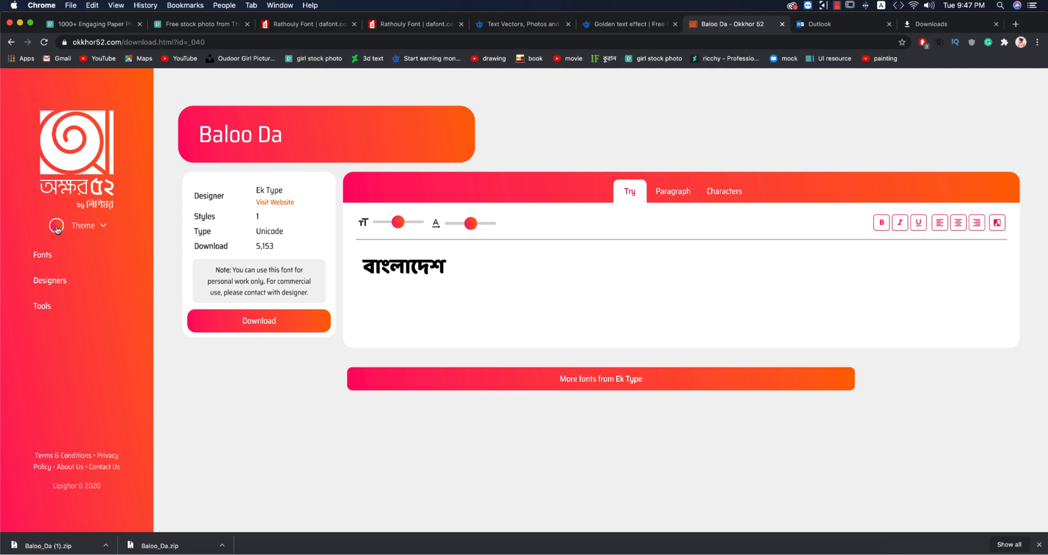
left_click(11, 42)
scroll(838, 262, "up", 2)
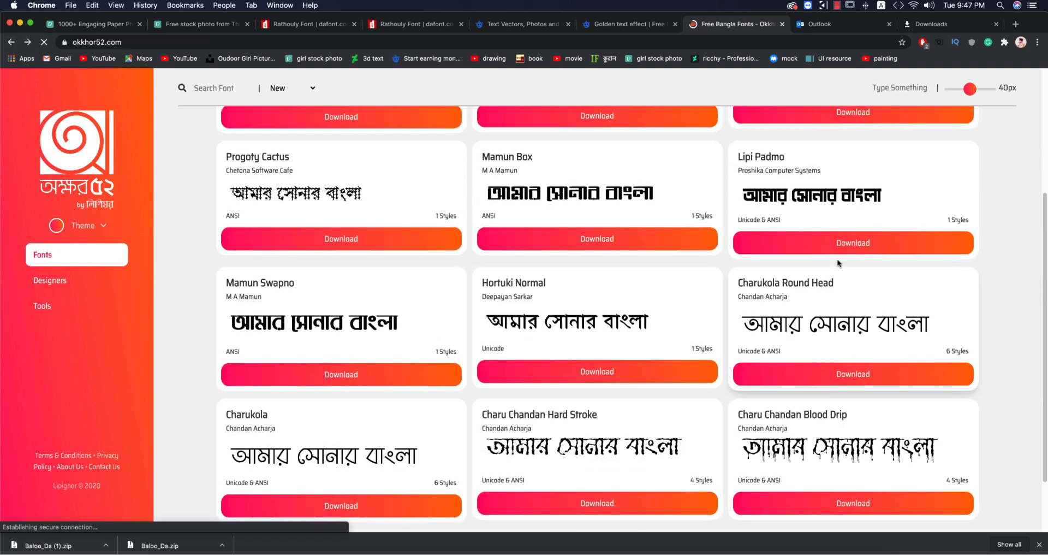
scroll(846, 340, "down", 3)
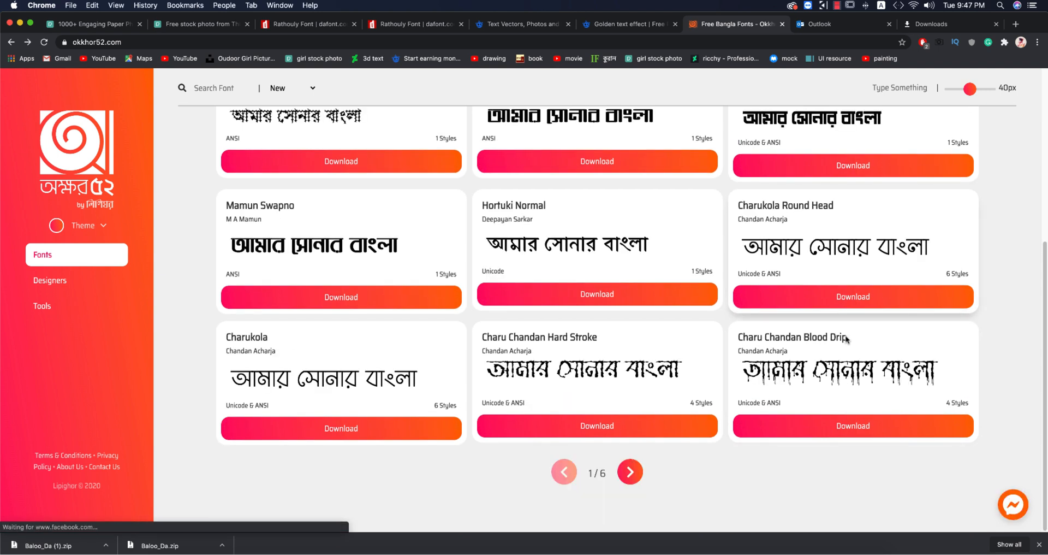
scroll(845, 338, "up", 3)
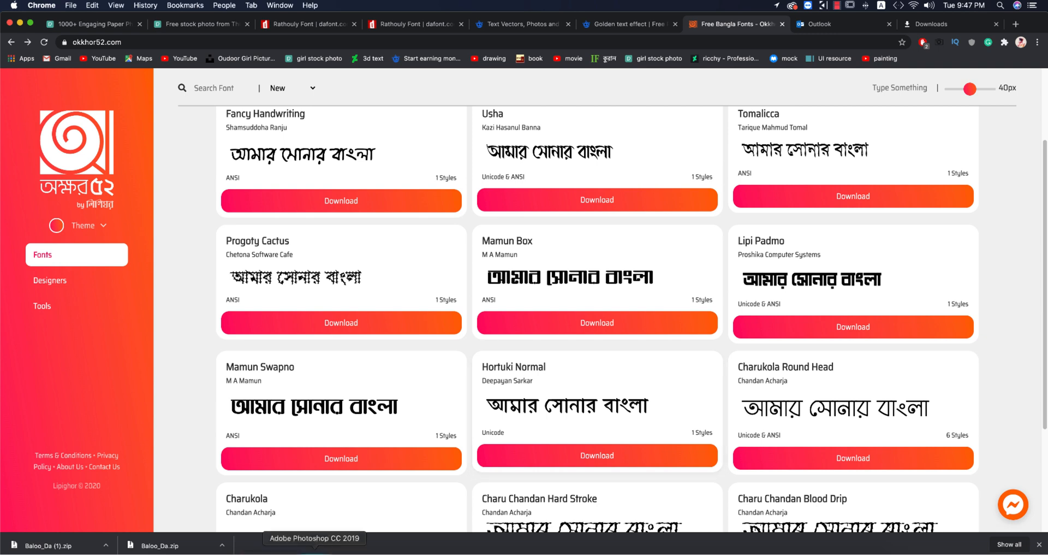
left_click(300, 550)
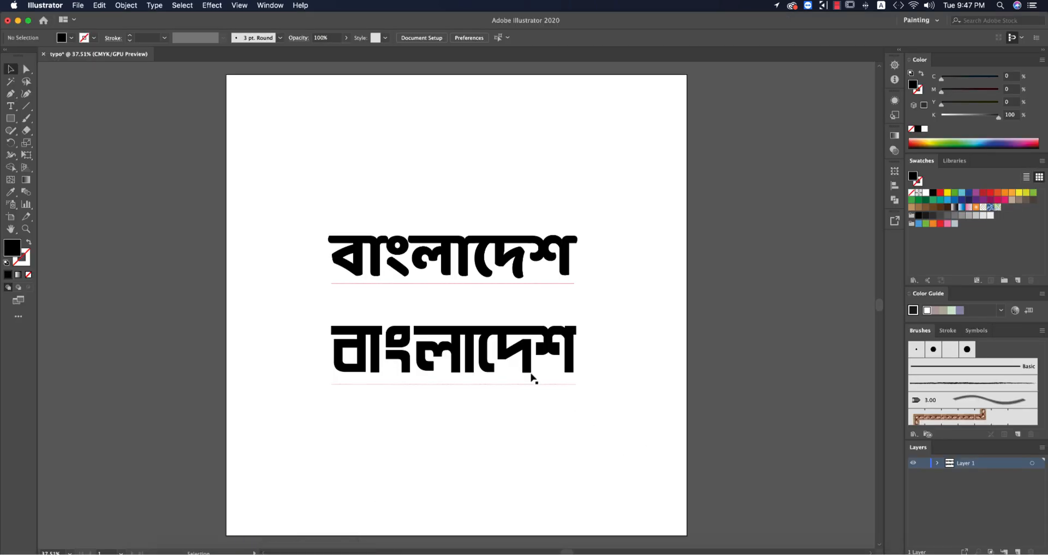
- Try converting the lower বাংলাদেশ text to outlines
left_click(532, 377)
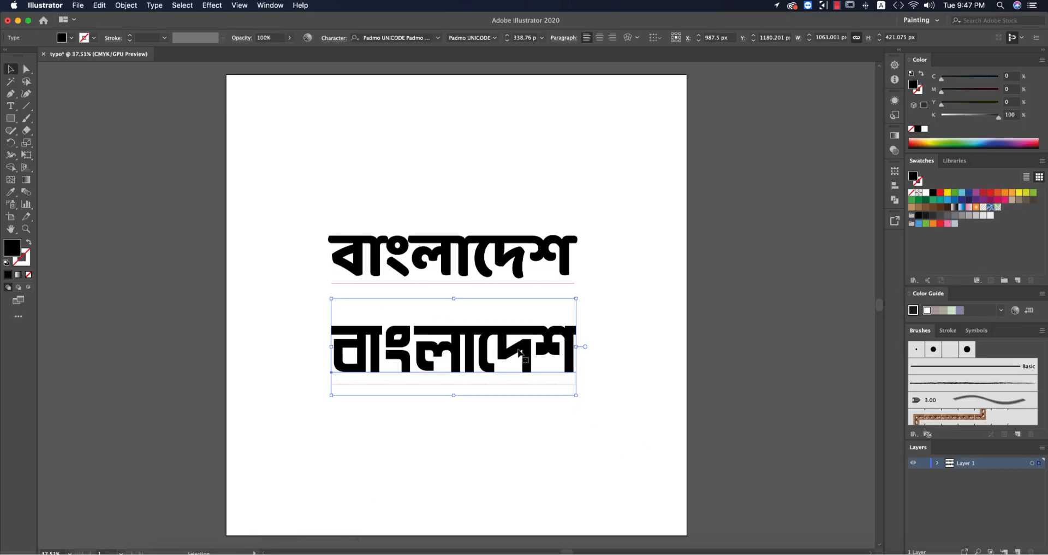
left_click(554, 258)
left_click(557, 352)
right_click(484, 358)
left_click(508, 421)
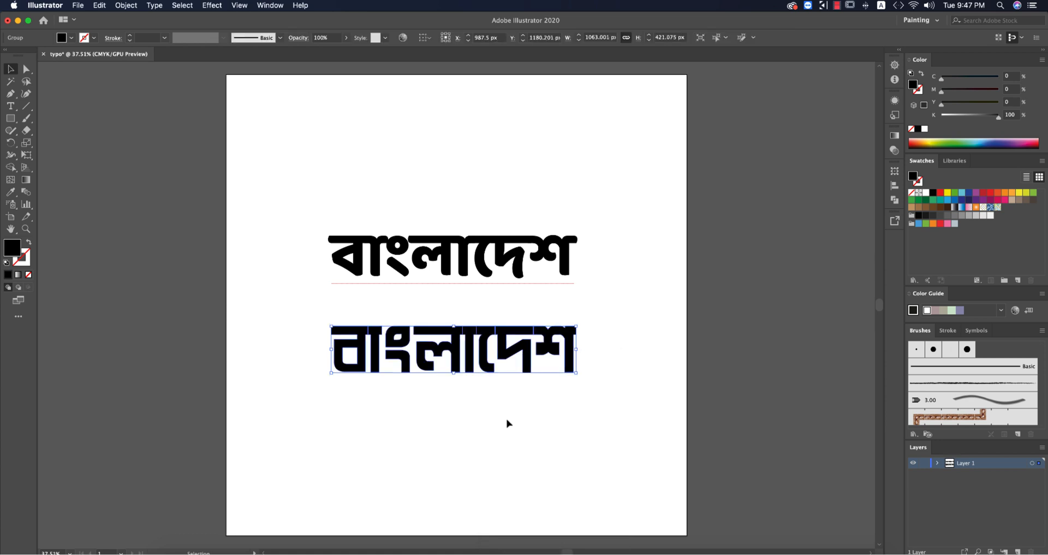
key("super+z")
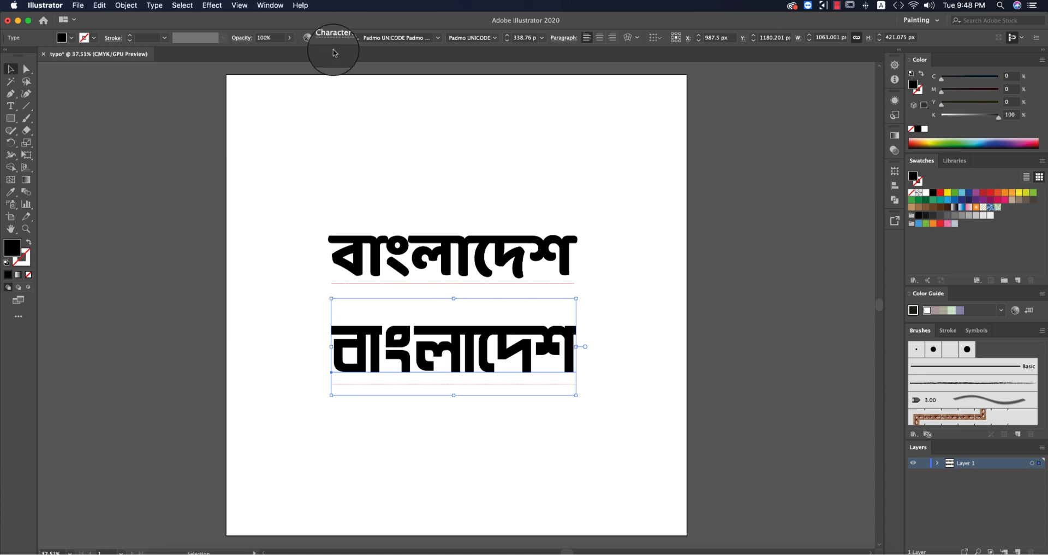
- Tighten the character tracking of the lower বাংলাদেশ text to -8
left_click(334, 38)
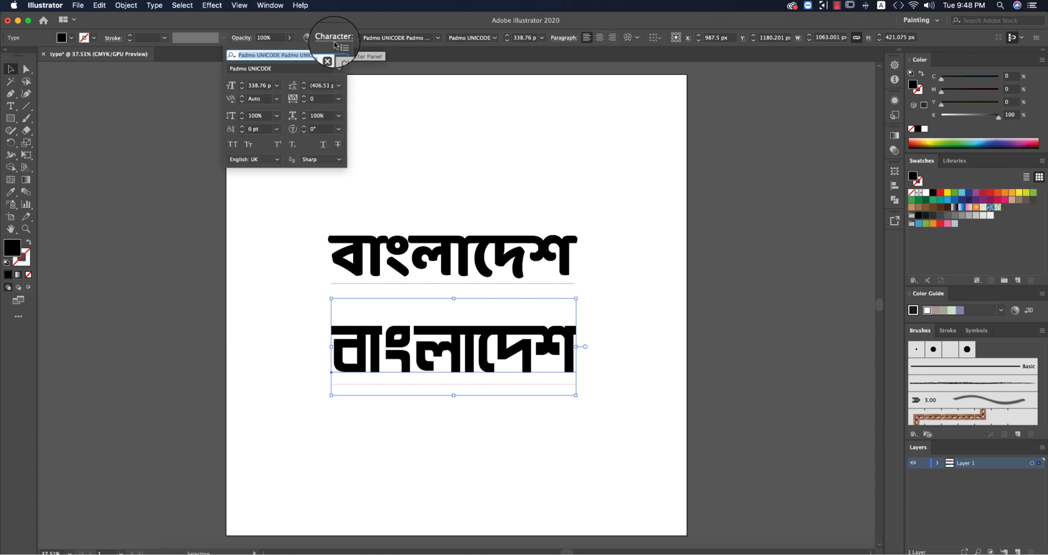
left_click(316, 99)
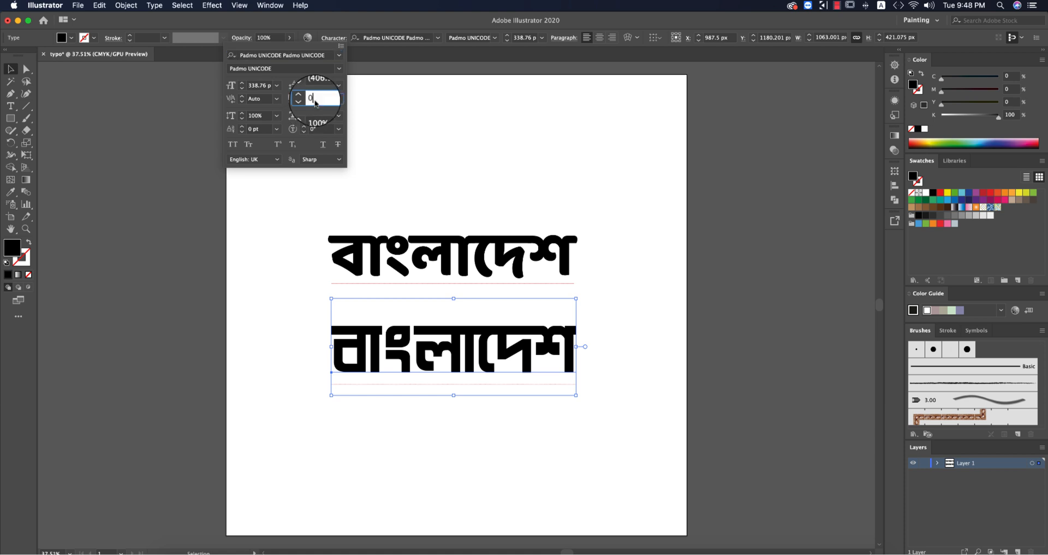
key("Down")
key("Down")
key("Down")
key("Down")
key("Down")
key("Down")
key("Down")
key("Down")
key("Down")
key("Down")
key("Down")
key("Down")
key("Down")
key("Down")
key("Down")
key("Down")
key("Down")
key("Down")
key("Down")
key("Down")
key("Down")
key("Down")
key("Down")
key("Down")
key("Down")
key("Down")
key("Down")
key("Down")
key("Down")
key("Down")
key("Down")
key("Down")
key("Down")
key("Down")
key("Down")
key("Down")
key("Down")
key("Down")
key("Down")
key("Down")
key("Down")
key("Down")
key("Down")
key("Down")
key("Down")
key("Down")
key("Down")
key("Down")
key("Down")
key("Down")
key("Down")
key("Down")
key("Down")
key("Down")
key("Down")
key("Down")
key("Down")
key("Down")
key("Down")
key("Down")
key("Down")
key("Down")
key("Down")
key("Up")
key("Up")
key("Up")
key("Up")
key("Up")
key("Up")
key("Up")
key("Up")
key("Up")
key("Up")
key("Up")
key("Up")
key("Up")
key("Up")
key("Up")
key("Up")
key("Up")
key("Up")
key("Up")
key("Up")
key("Up")
key("Up")
key("Up")
key("Up")
key("Up")
key("Up")
key("Up")
key("Up")
key("Up")
key("Up")
key("Up")
key("Up")
key("Up")
key("Up")
key("Up")
key("Up")
key("Up")
key("Up")
key("Up")
key("Up")
key("Down")
key("Down")
key("Down")
key("Down")
key("Down")
key("Down")
key("Down")
key("Down")
key("Down")
key("Down")
key("Down")
key("Down")
key("Down")
key("Down")
key("Down")
key("Down")
key("Down")
key("Down")
key("Down")
key("Down")
key("Down")
key("Down")
key("Down")
key("Down")
key("Down")
key("Down")
key("Down")
key("Down")
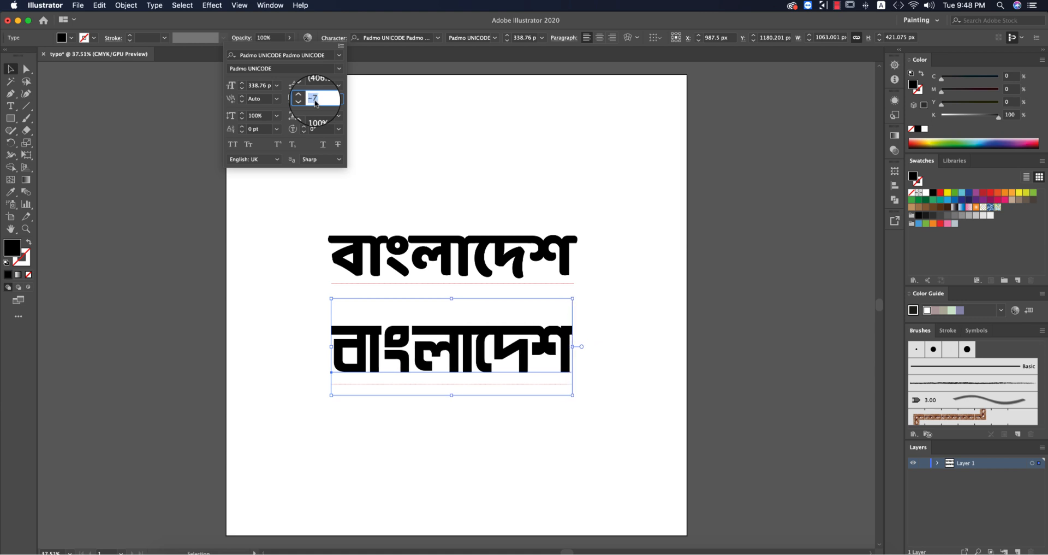
key("Down")
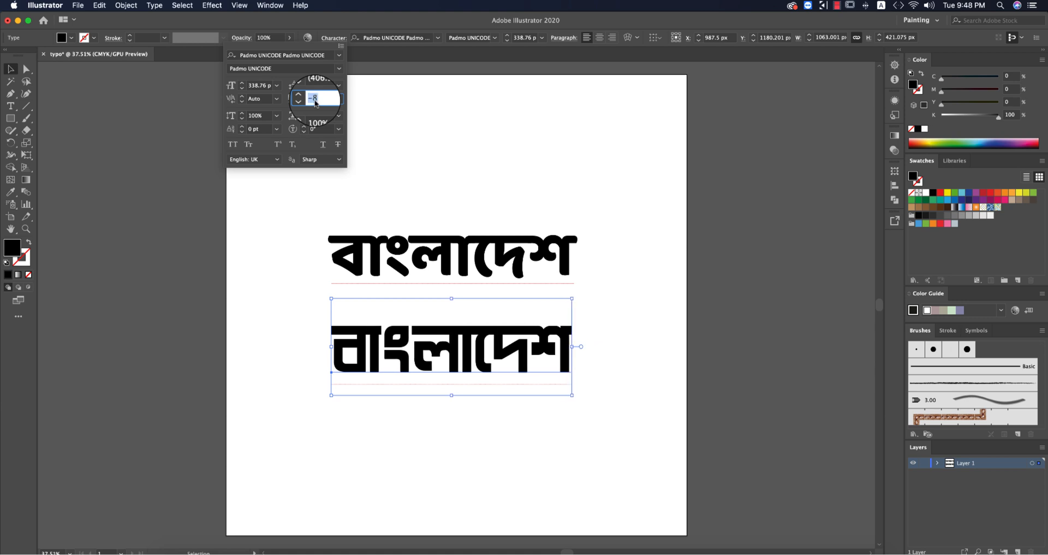
left_click(519, 179)
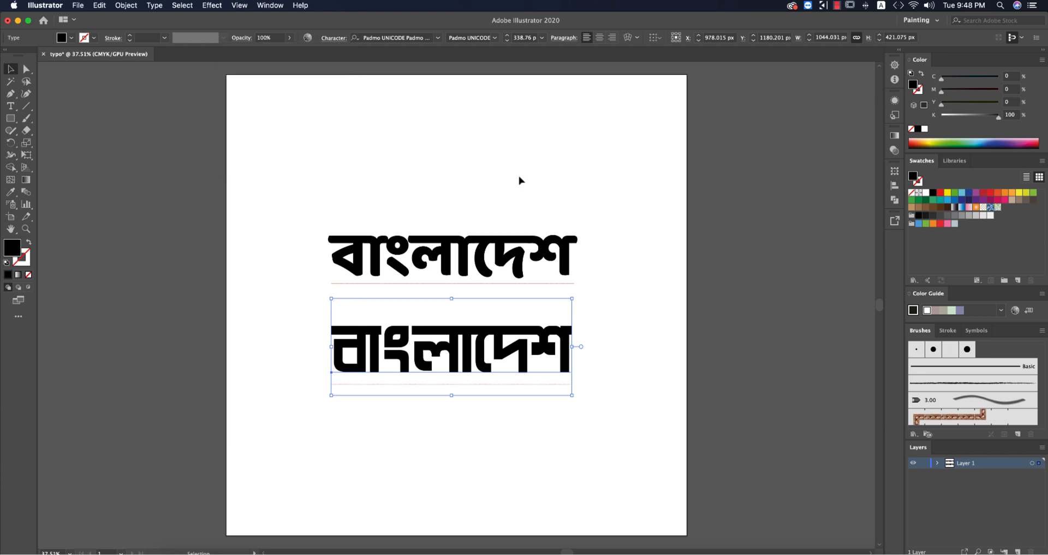
- Convert the lower বাংলাদেশ text to outlines and copy the outlined word to the clipboard
right_click(518, 338)
right_click(473, 345)
left_click(559, 417)
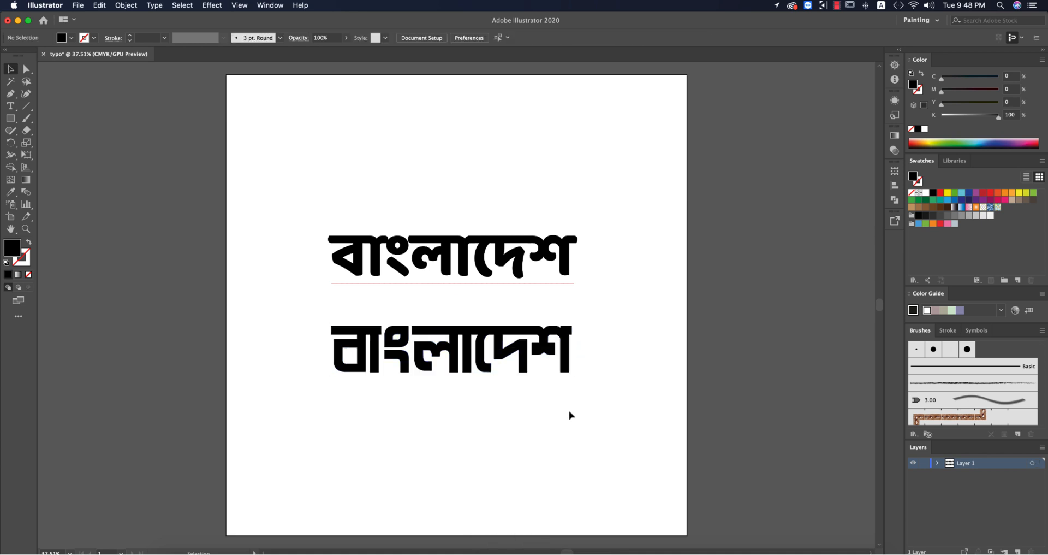
left_click(567, 355)
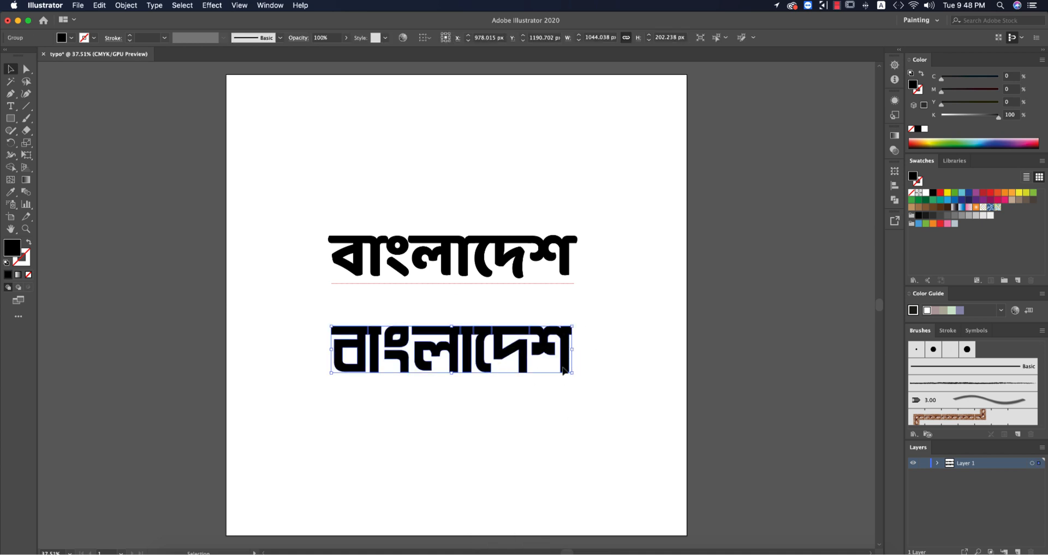
key("super+c")
left_click(686, 361)
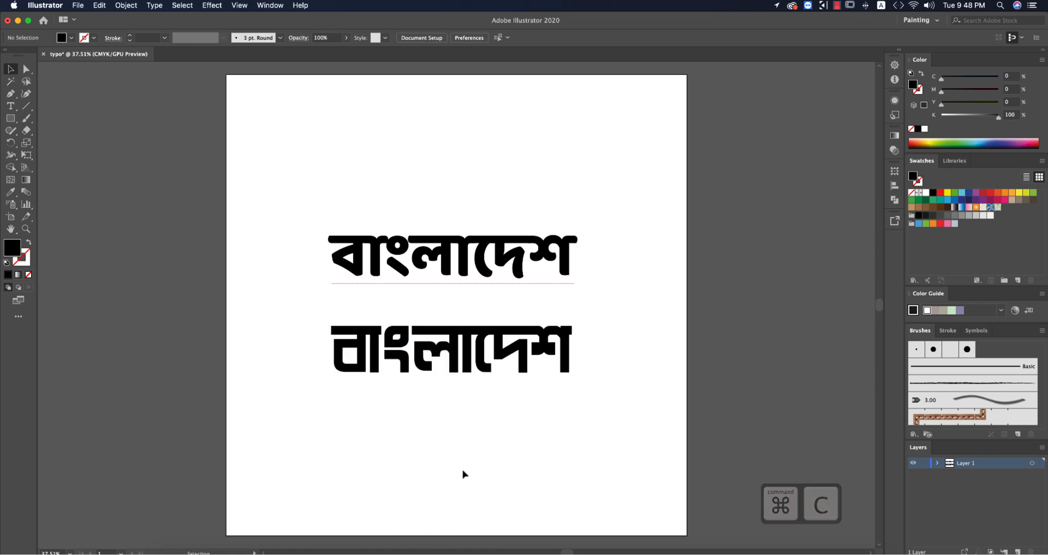
- Switch to Photoshop and open 171.psd from the golden-text-effect folder inside EP-213- Typography
left_click(306, 552)
left_click(337, 65)
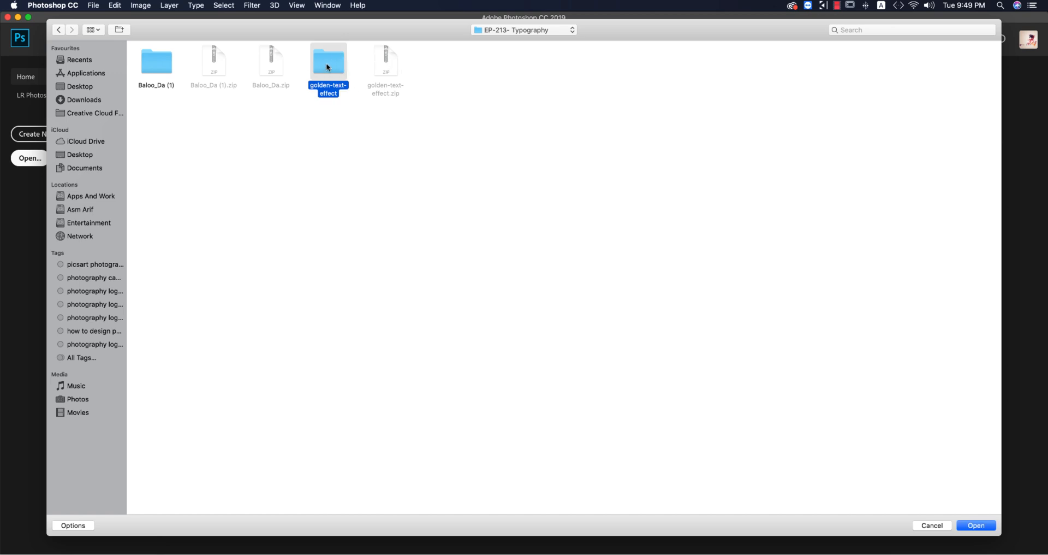
double_click(328, 67)
left_click(275, 63)
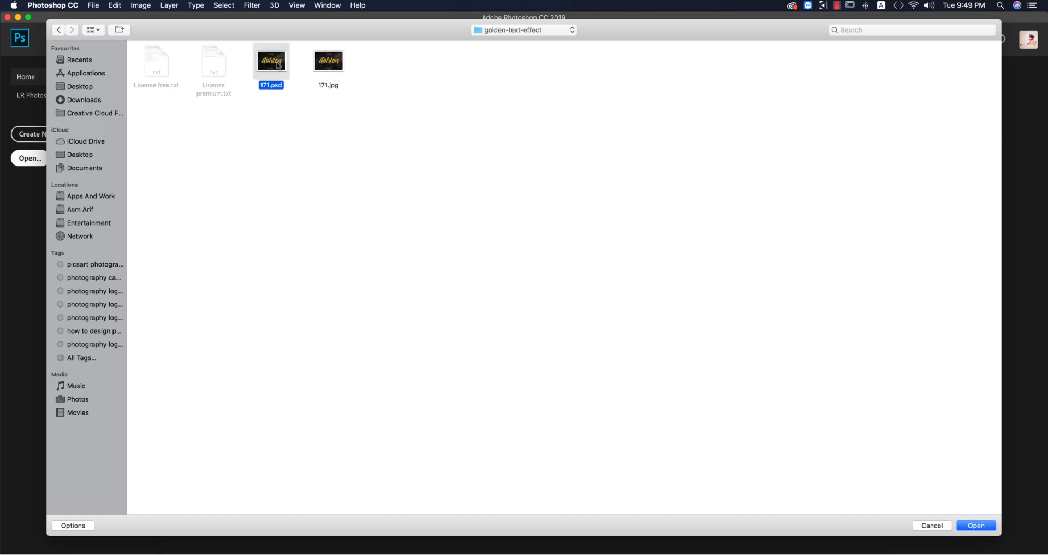
left_click(989, 525)
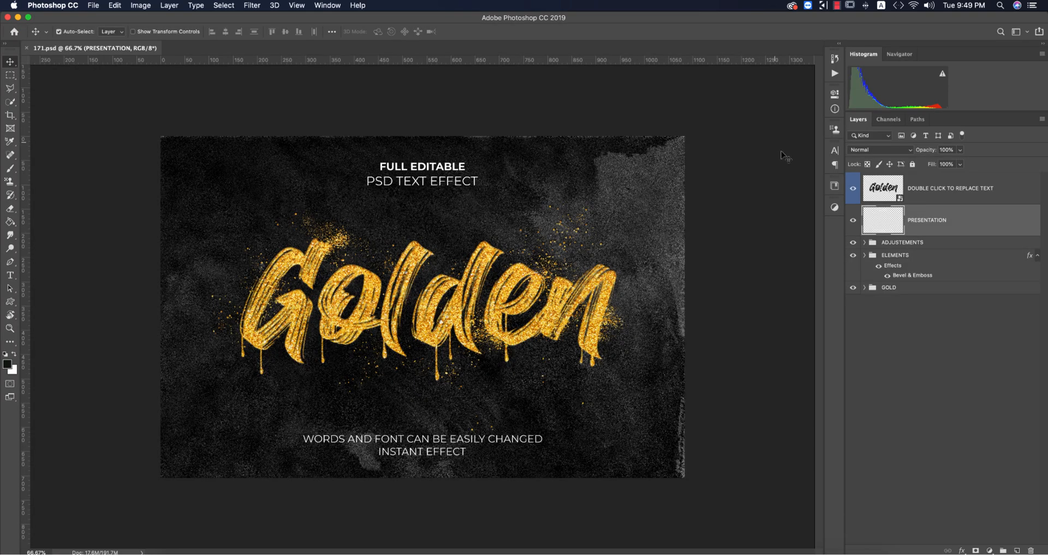
- Hide the PRESENTATION layer and toggle the ADJUSTEMENTS and ELEMENTS groups off and on to check what they contribute
left_click(853, 220)
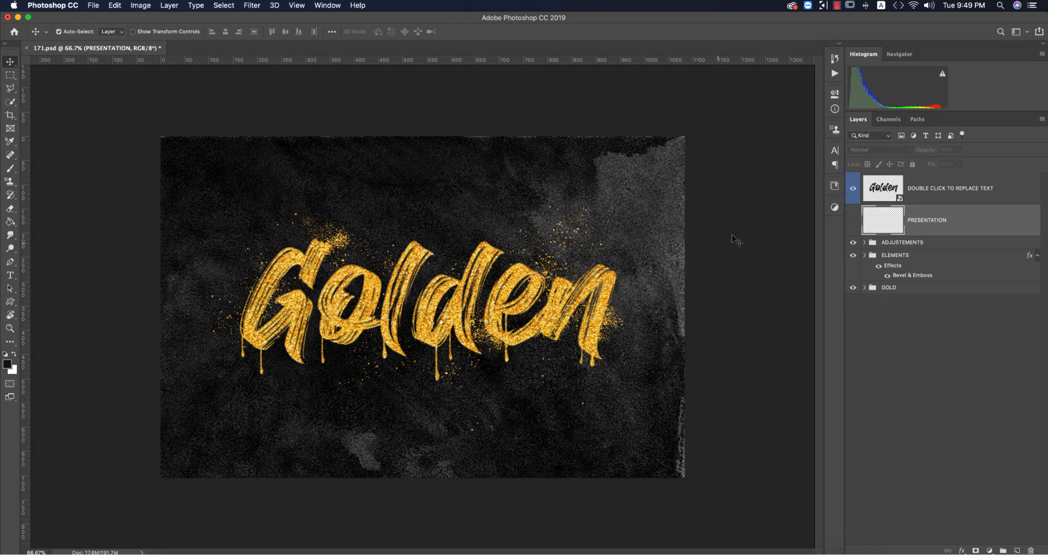
left_click(853, 243)
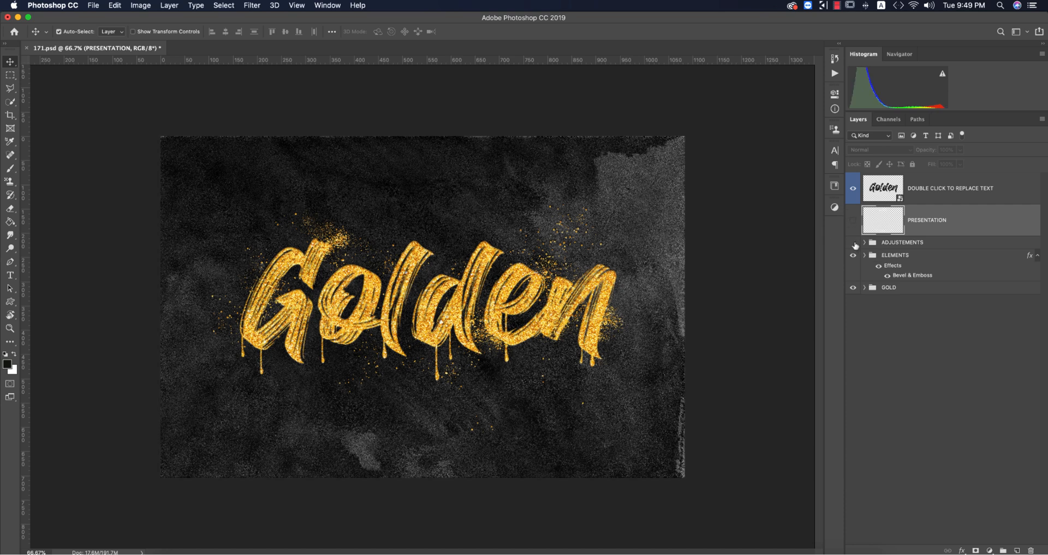
left_click(853, 243)
left_click(853, 254)
left_click(853, 254)
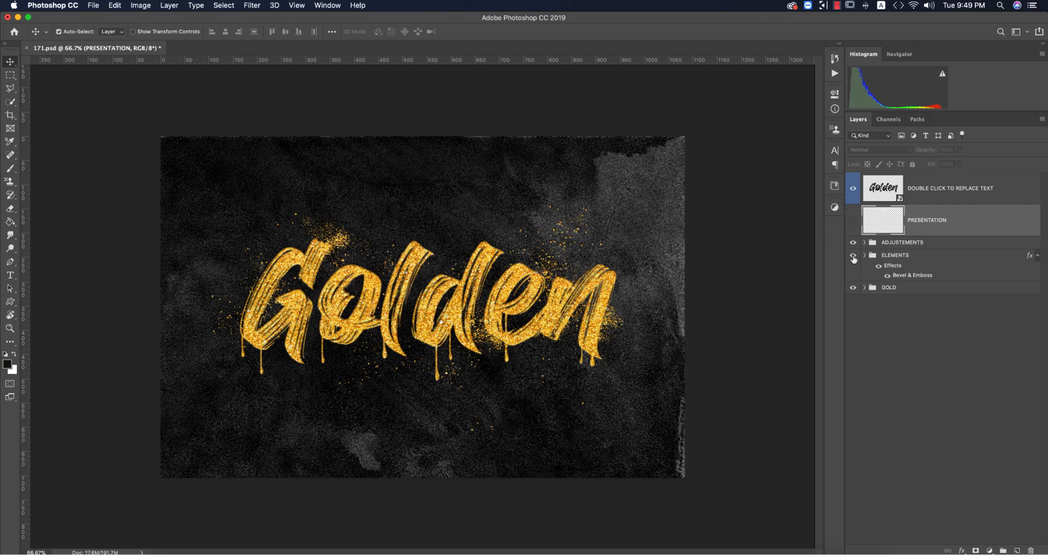
left_click(854, 190)
- Open the contents of the DOUBLE CLICK TO REPLACE TEXT smart object, dismissing the missing-font resolution
left_click(922, 195)
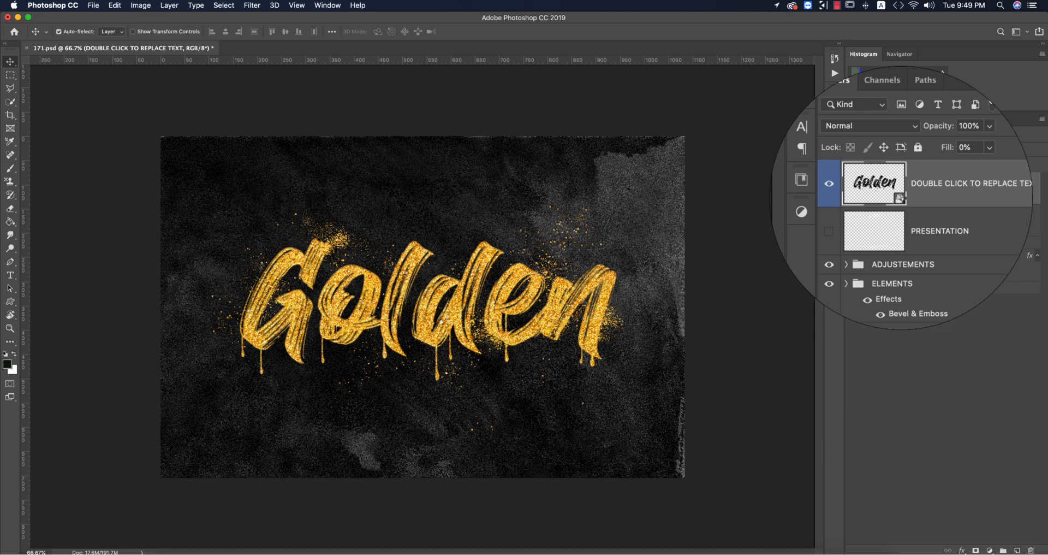
double_click(904, 202)
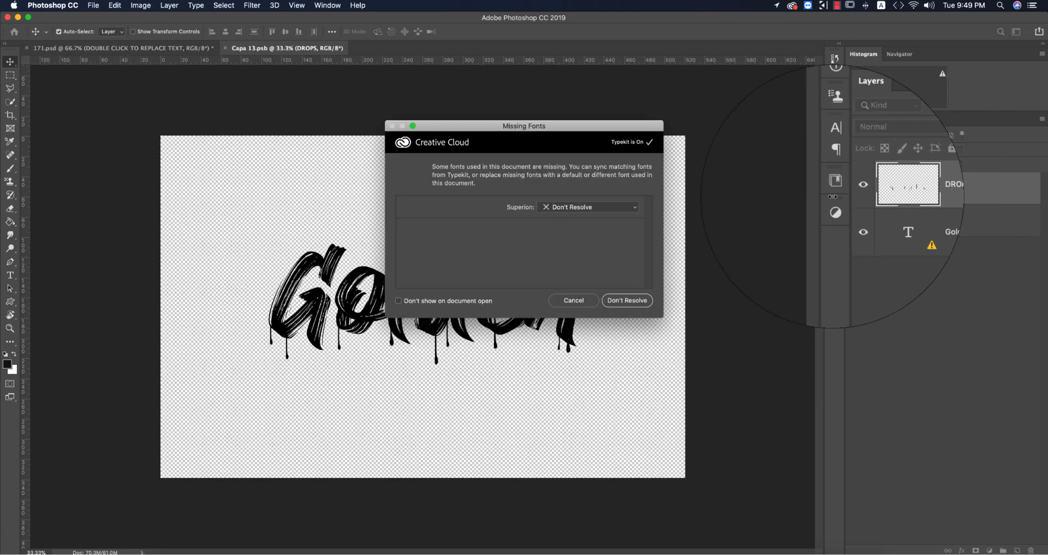
left_click(575, 301)
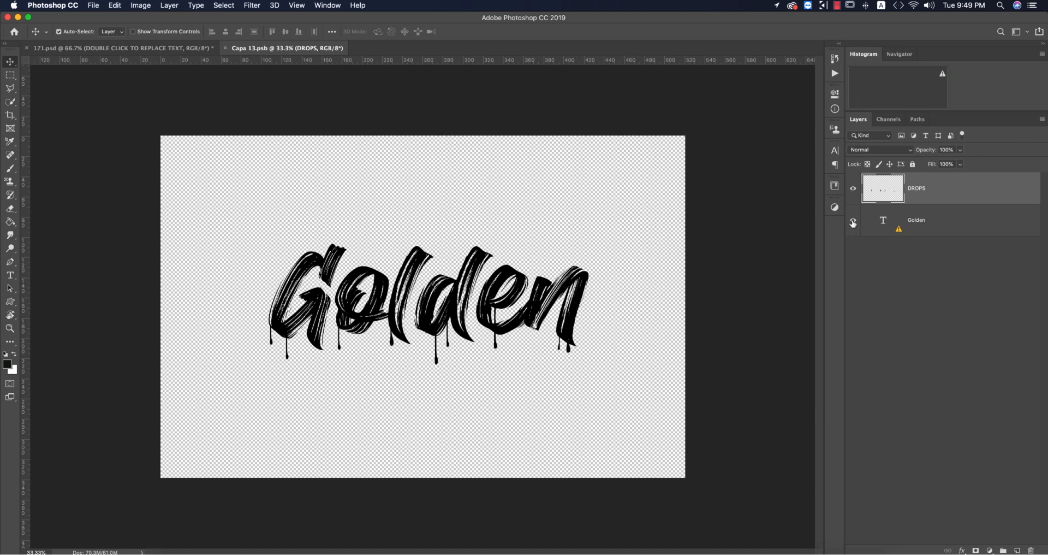
- Toggle the DROPS layer's visibility to inspect the drips, leaving it shown, and hide the Golden text layer
left_click(854, 189)
left_click(853, 189)
left_click(854, 189)
left_click(855, 189)
left_click(854, 221)
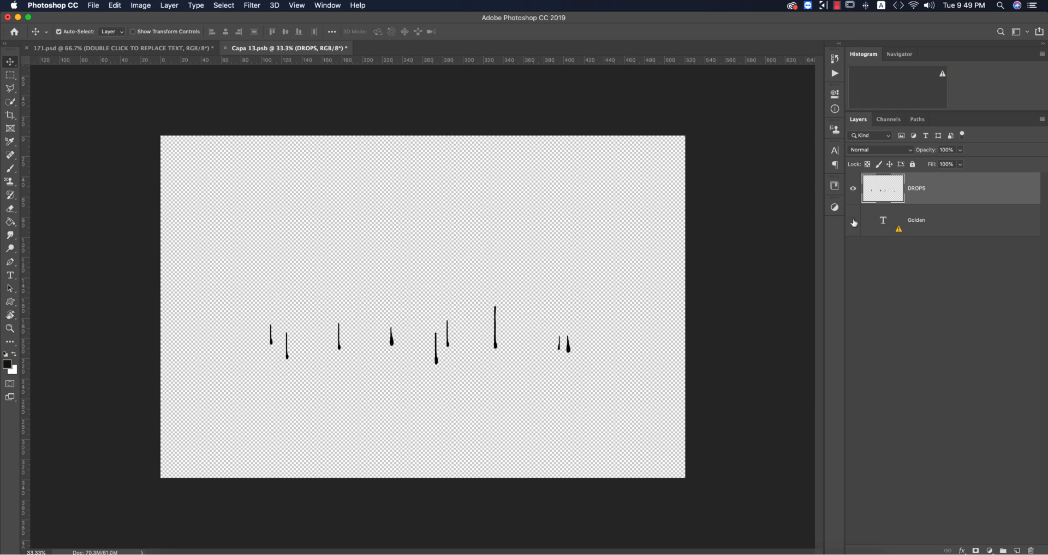
- Paste the বাংলাদেশ lettering as pixels and scale it down to about 85%, centred over the drips
left_click(637, 227)
key("super+v")
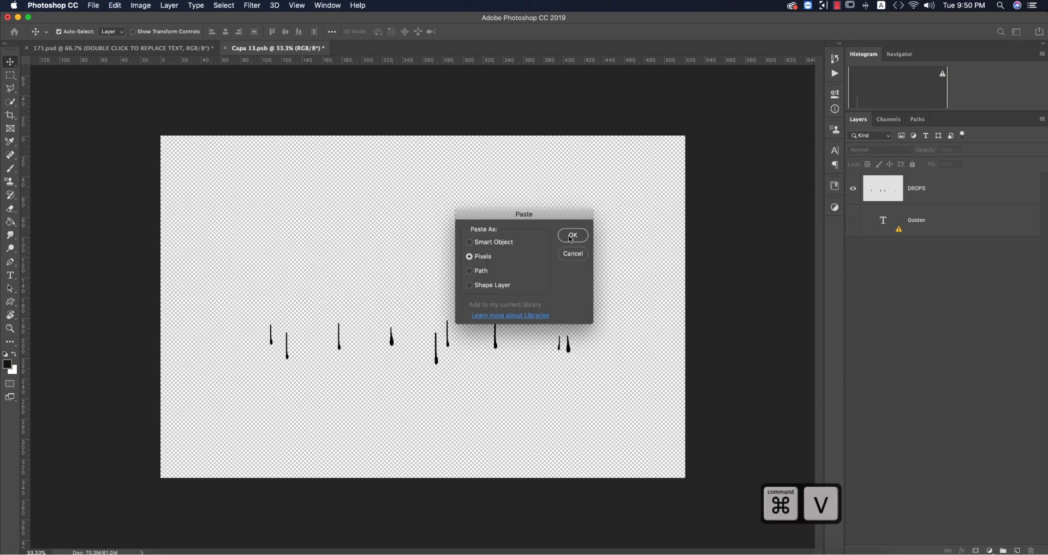
key("Return")
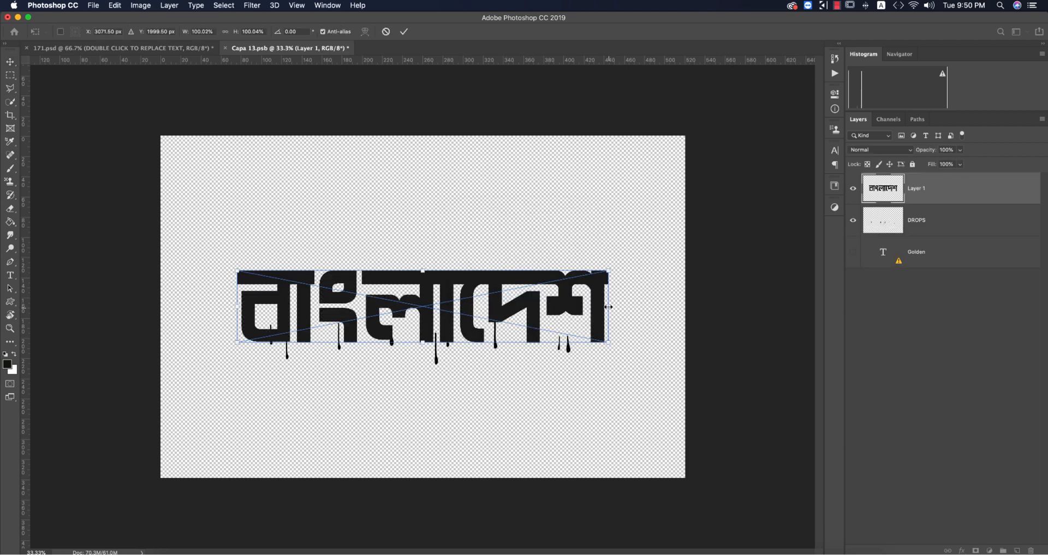
left_click_drag(609, 307, 572, 308)
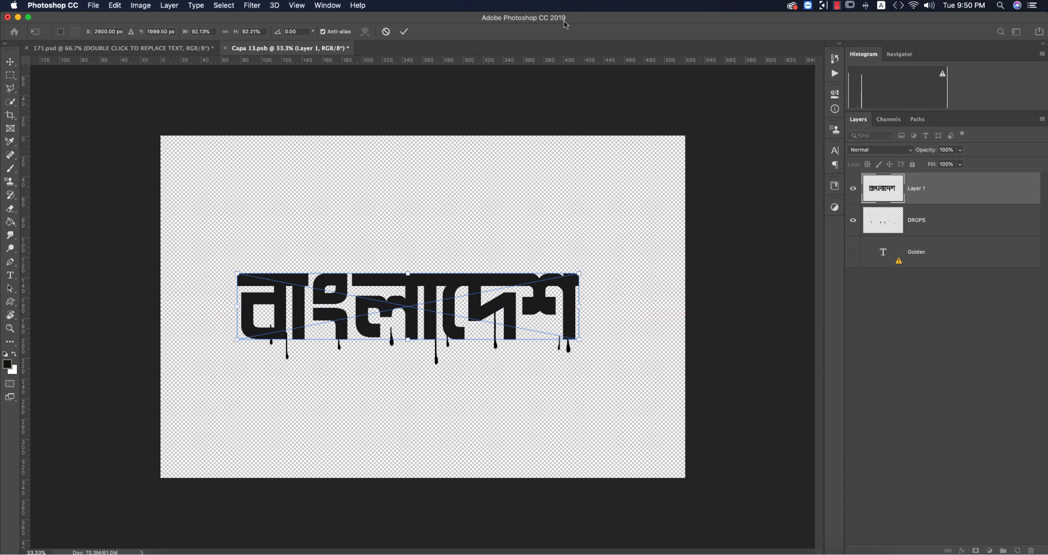
left_click_drag(237, 309, 264, 307)
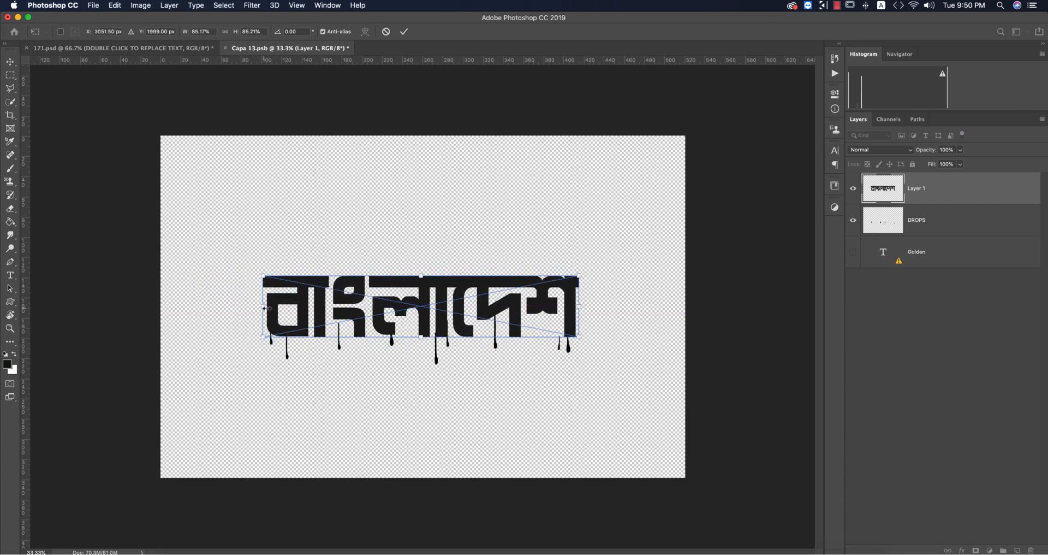
left_click(405, 34)
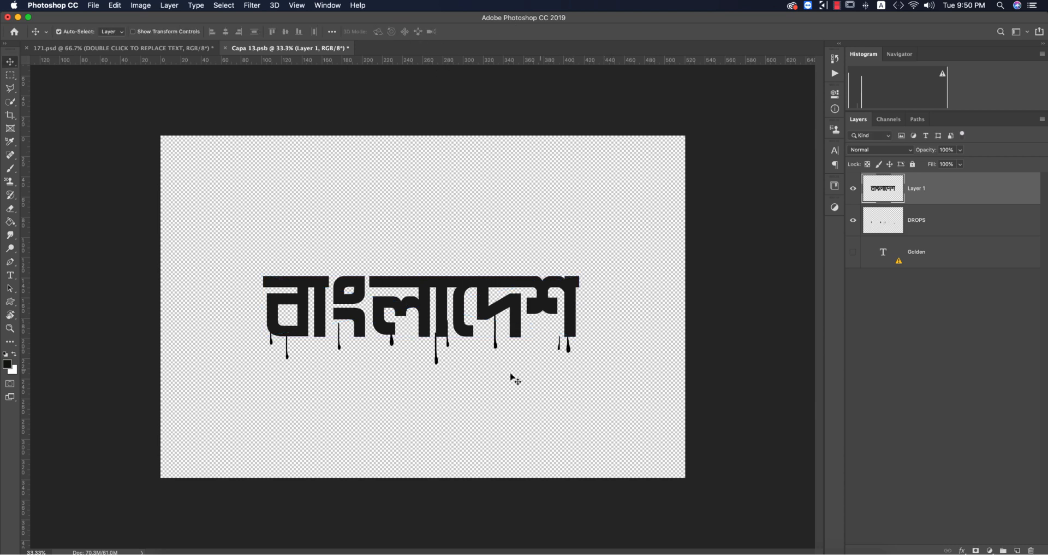
- Cut the stray drip beneath ং out of the DROPS layer, paste it and place it under that letter's lower stem
scroll(396, 357, "up", 1)
scroll(396, 357, "up", 2)
left_click(316, 358)
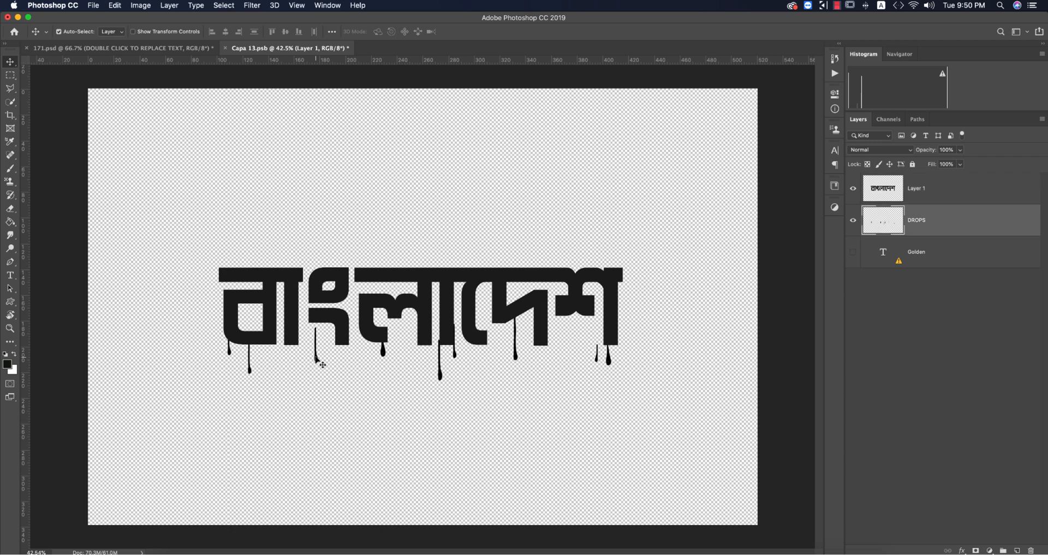
left_click_drag(316, 362, 328, 355)
key("ctrl+z")
left_click(15, 75)
left_click_drag(311, 326, 324, 367)
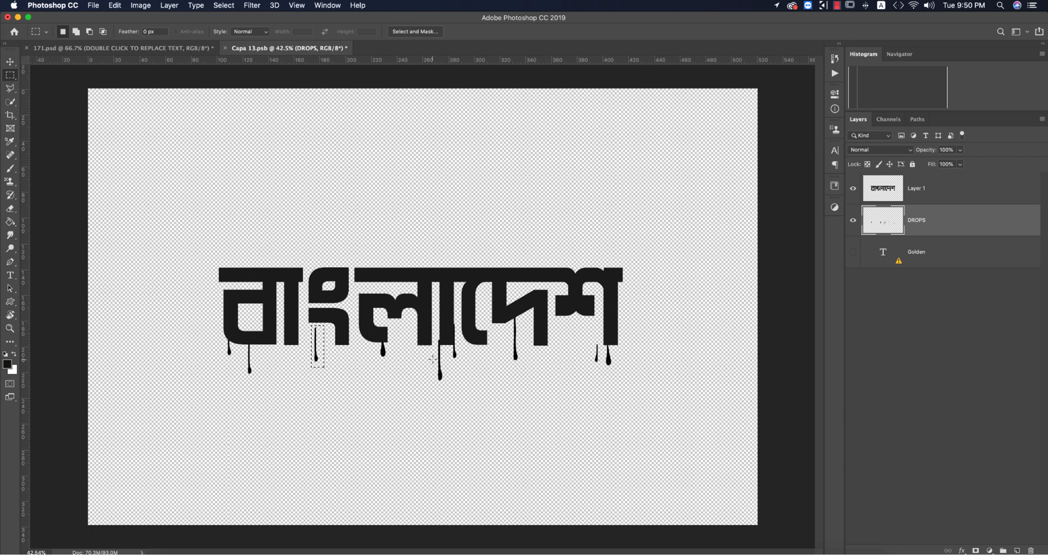
key("super+x")
key("super+v")
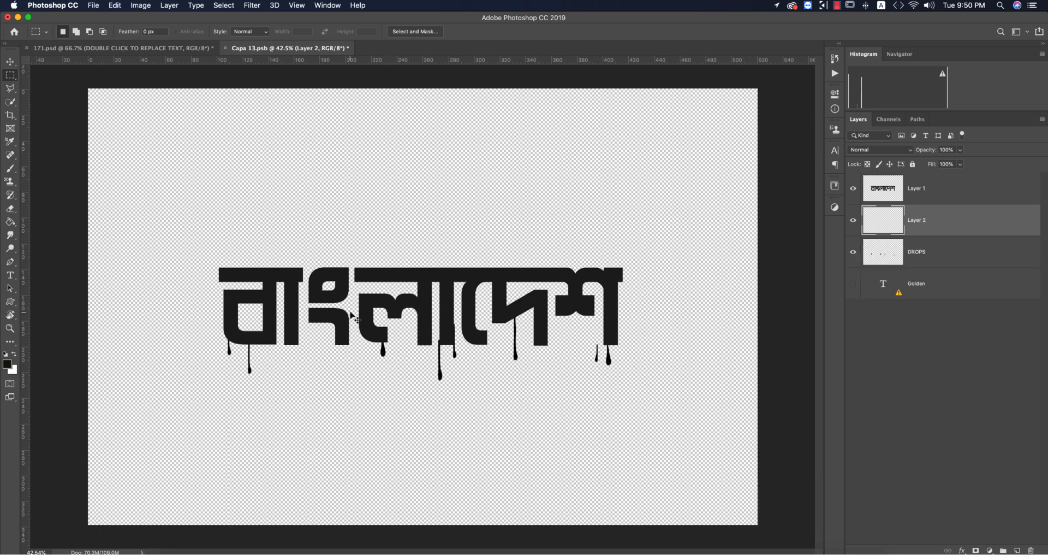
key("super+t")
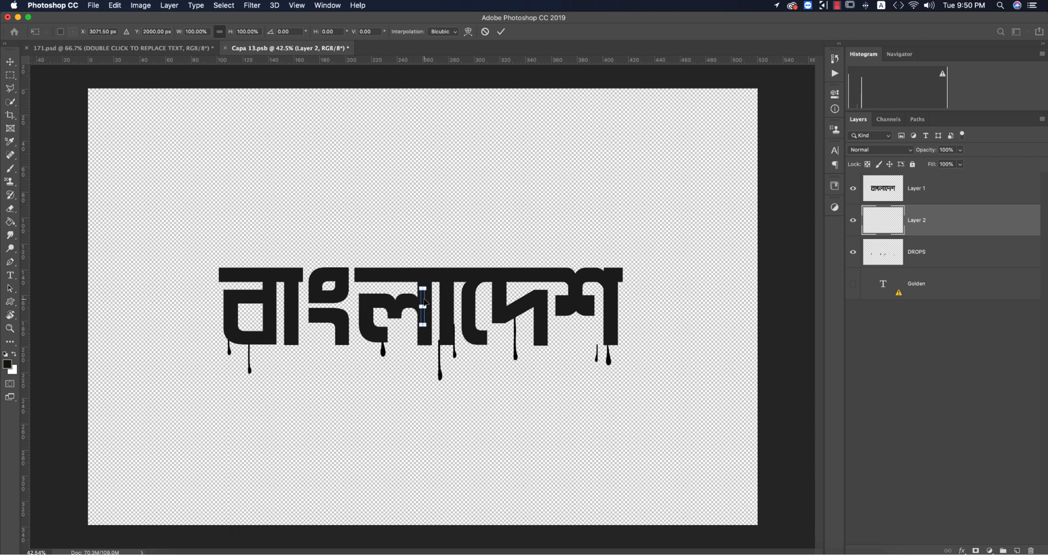
left_click_drag(405, 307, 375, 352)
key("Return")
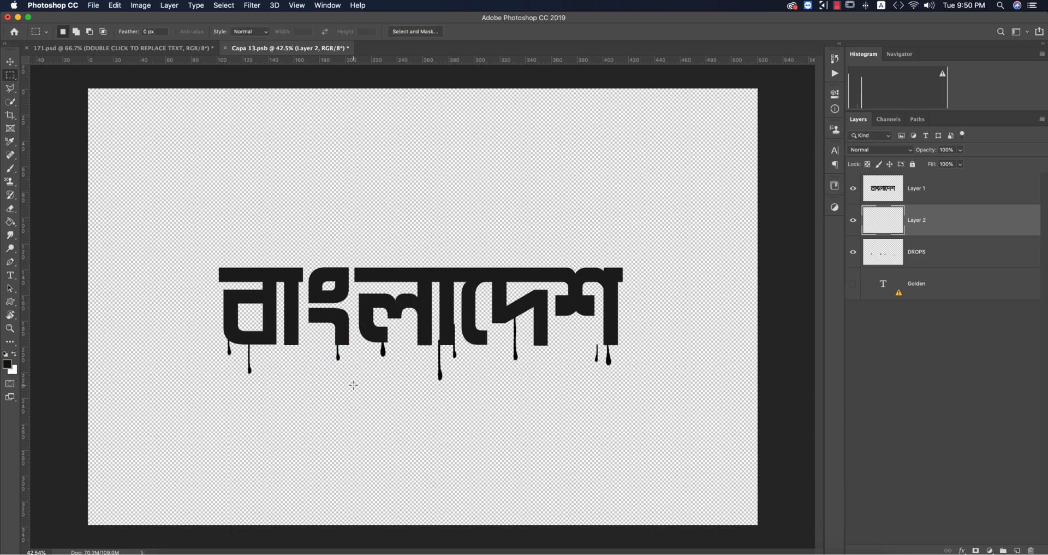
- Shift the DROPS layer slightly right so the longest drip hangs from the vertical stem after ল
left_click(11, 63)
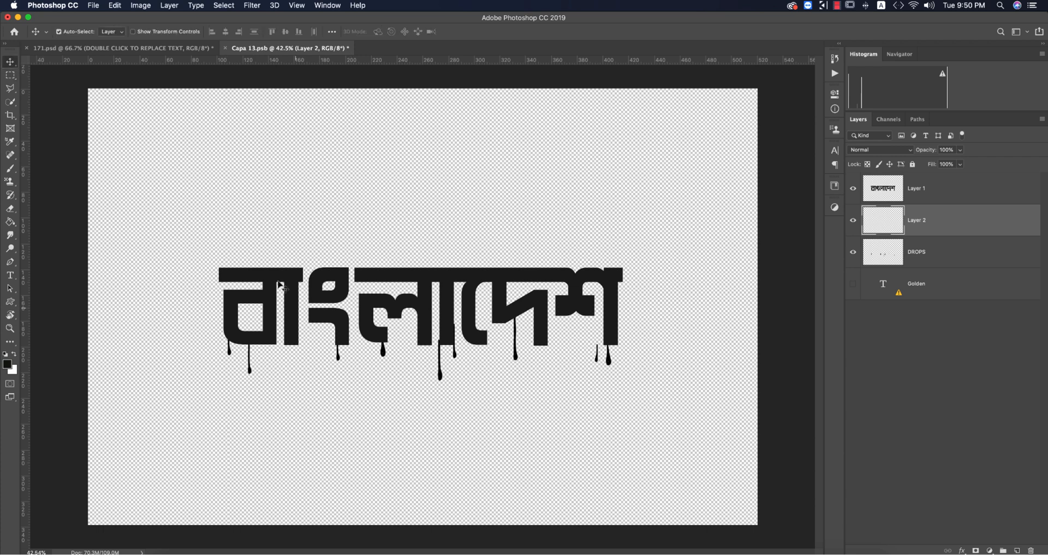
left_click(442, 376)
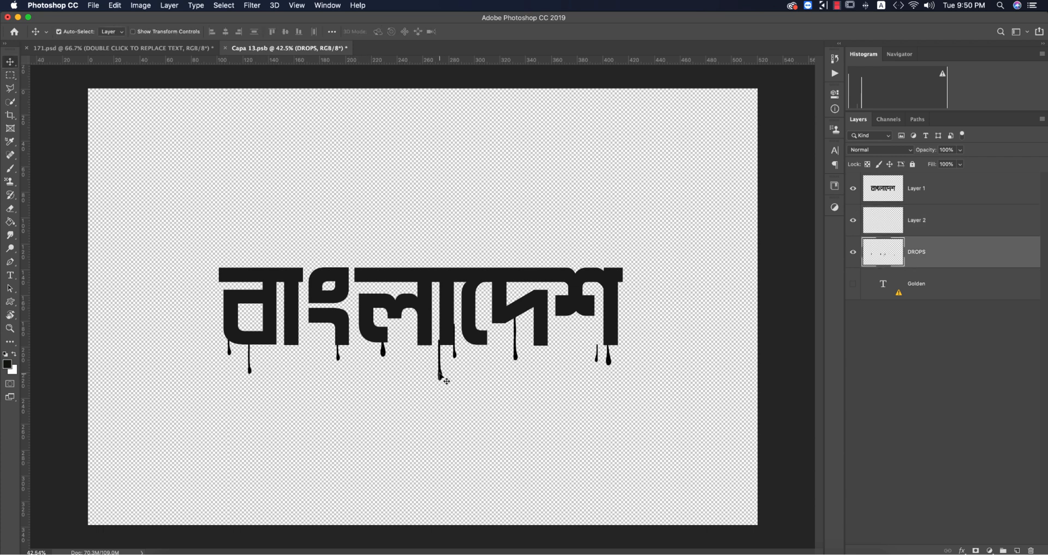
left_click_drag(446, 381, 442, 377)
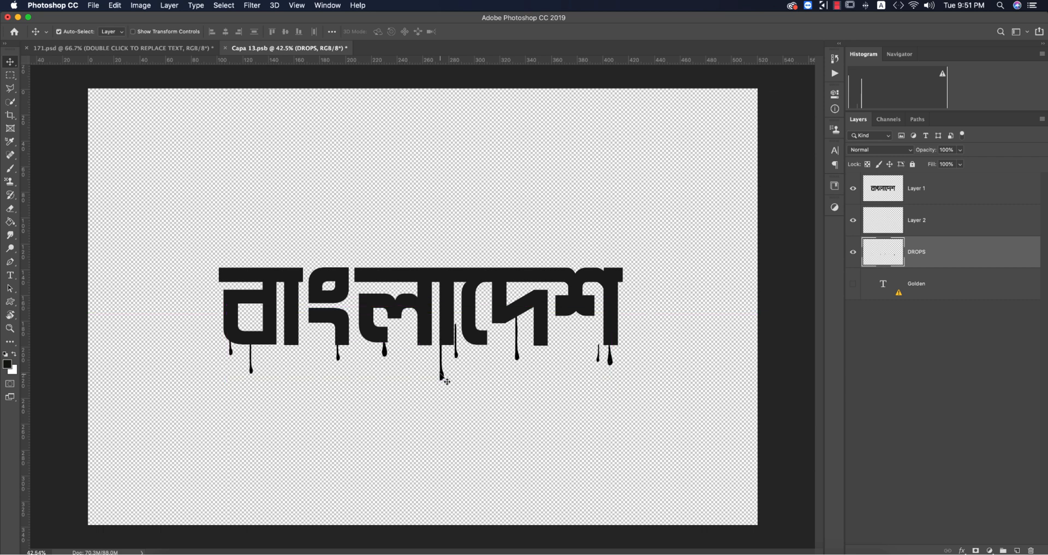
left_click(483, 391)
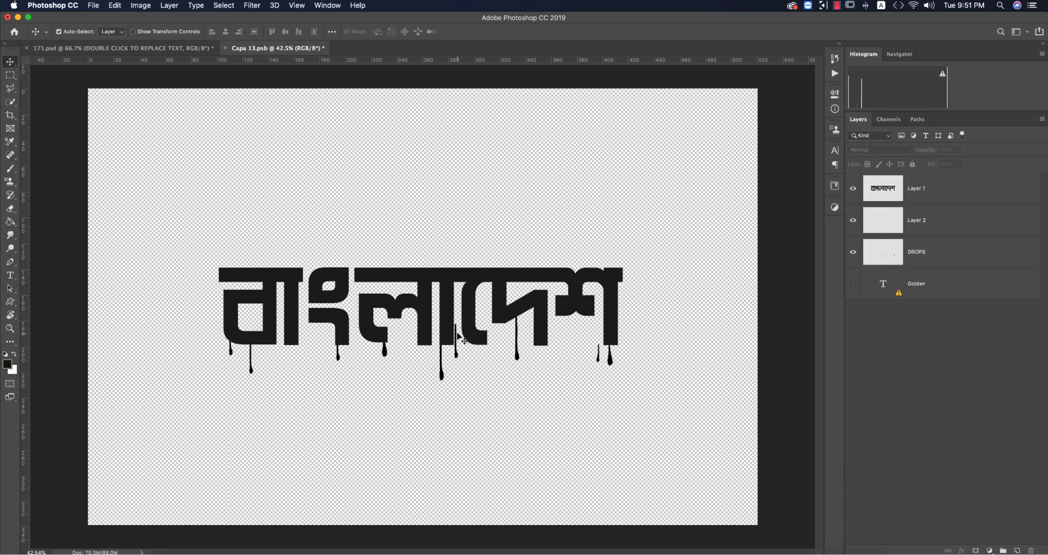
- Cut the loose drip beside the stem after ল from the DROPS layer, paste it and place it under the stem after ব
scroll(457, 333, "up", 3)
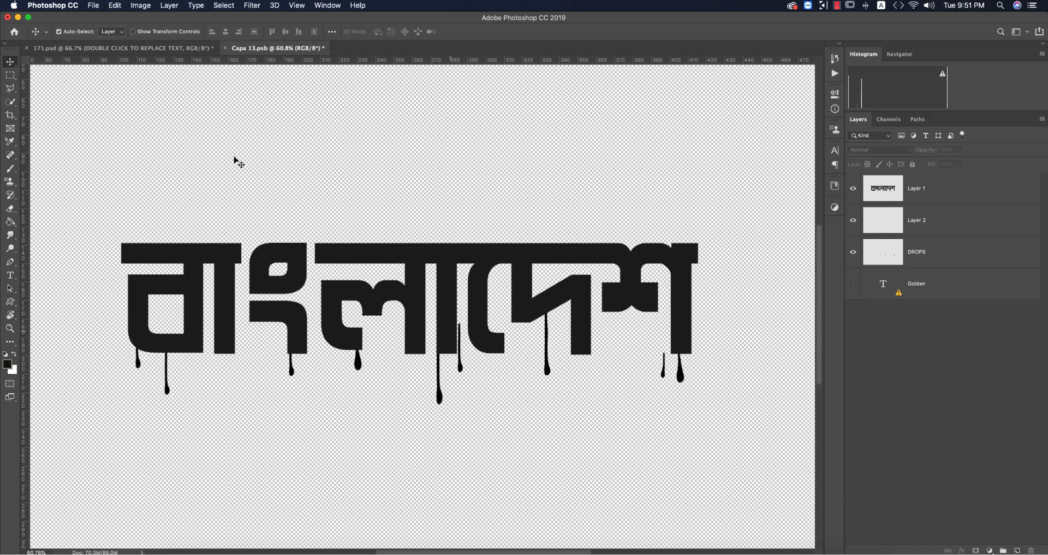
left_click(15, 75)
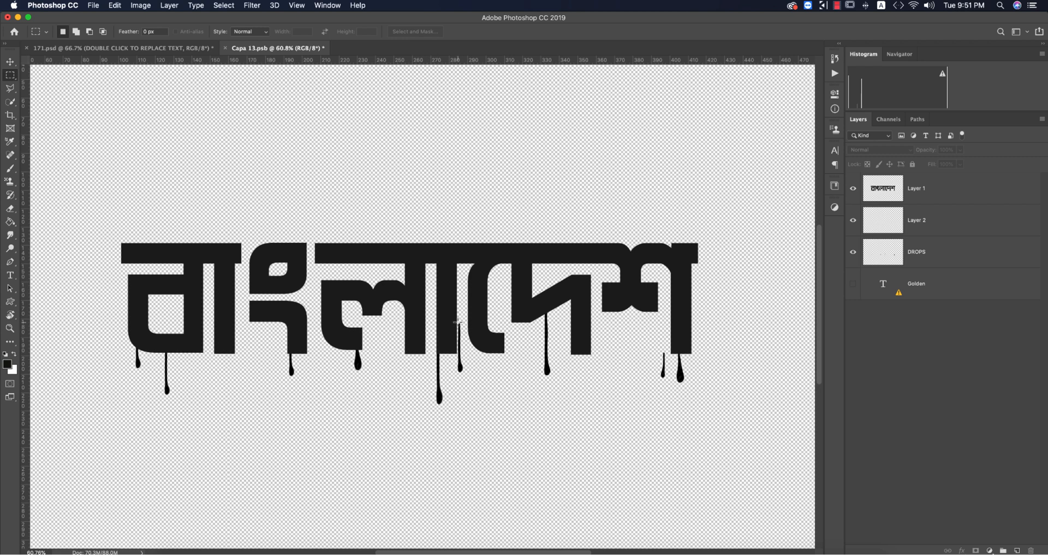
left_click(921, 264)
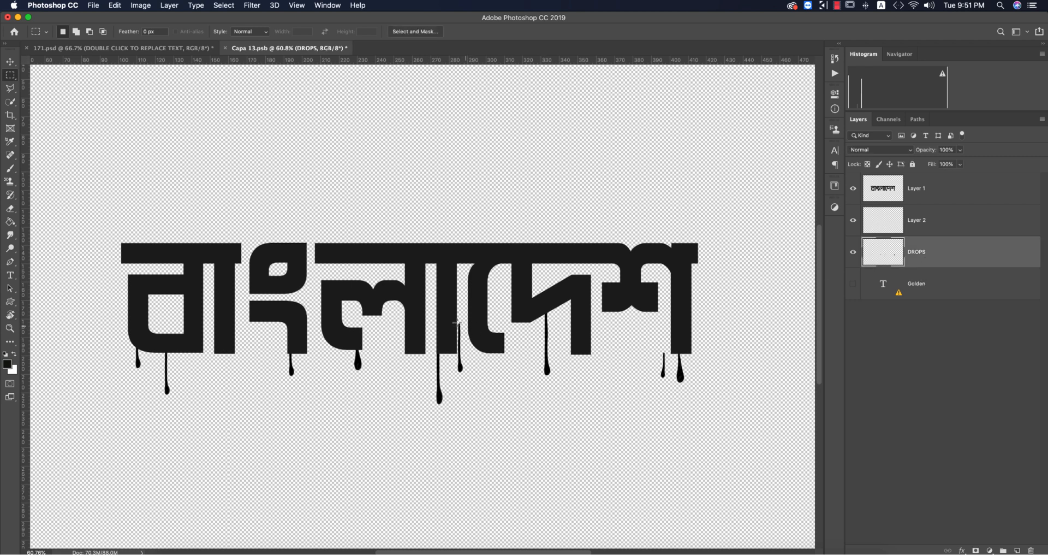
left_click_drag(456, 322, 465, 376)
key("super+x")
key("super+v")
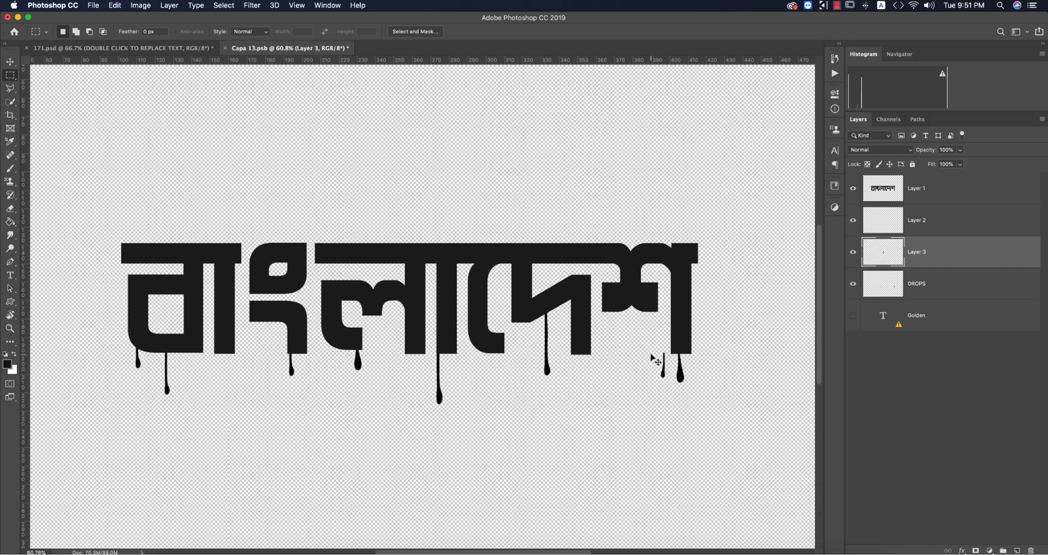
key("super+t")
mouse_move(426, 321)
left_mouse_down()
mouse_move(422, 306)
mouse_move(484, 376)
mouse_move(349, 381)
mouse_move(224, 365)
left_mouse_up()
key("Return")
- Duplicate the drip under the stem after ব and place the copy just right of the longest drip
key("super+j")
key("super+t")
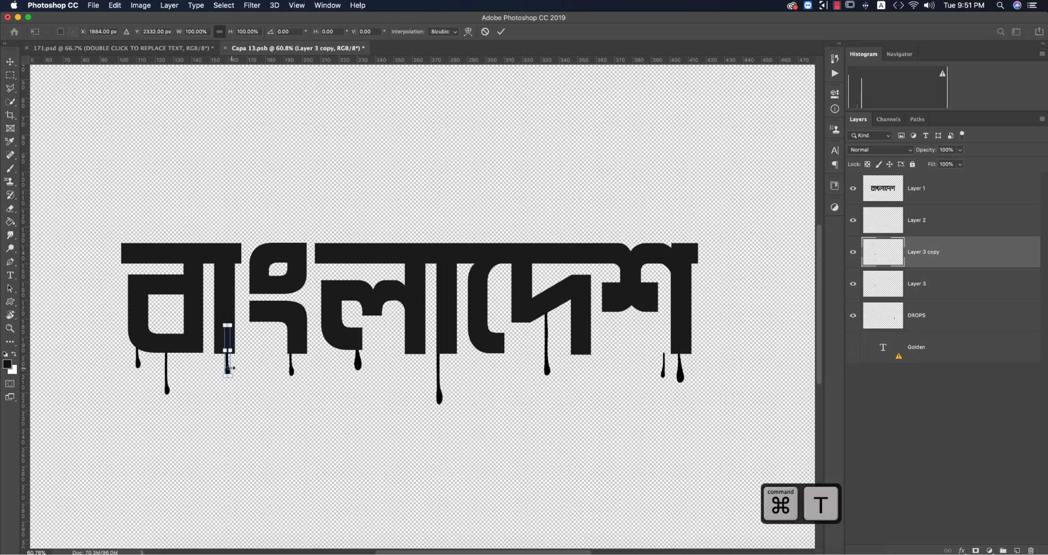
mouse_move(229, 371)
left_mouse_down()
mouse_move(503, 389)
mouse_move(456, 381)
mouse_move(438, 353)
mouse_move(449, 369)
left_mouse_up()
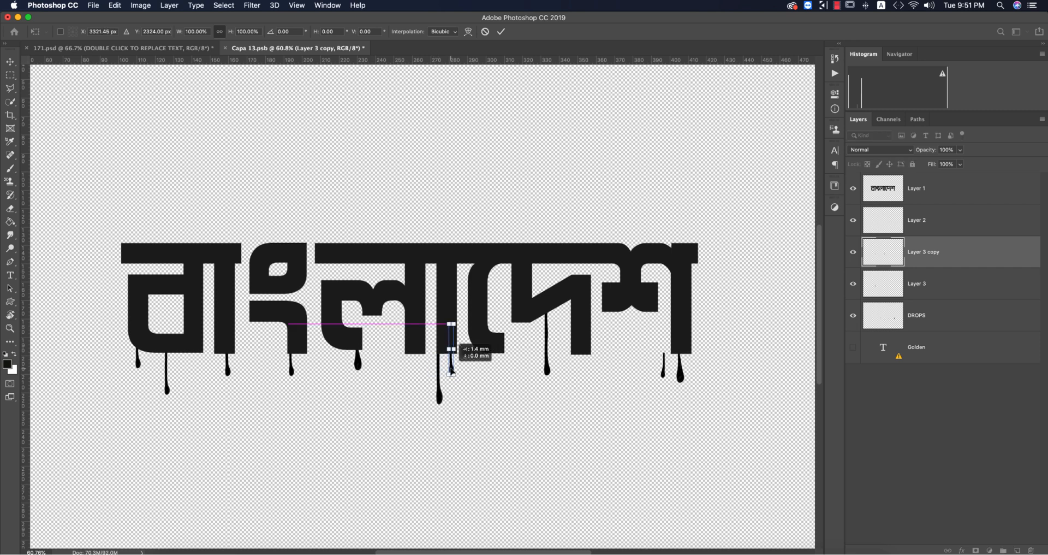
key("Return")
key("m")
- Duplicate the drip beside the longest one and place the copy under the right stem of ল
key("super+j")
key("super+t")
left_click_drag(451, 371, 415, 369)
key("Return")
key("m")
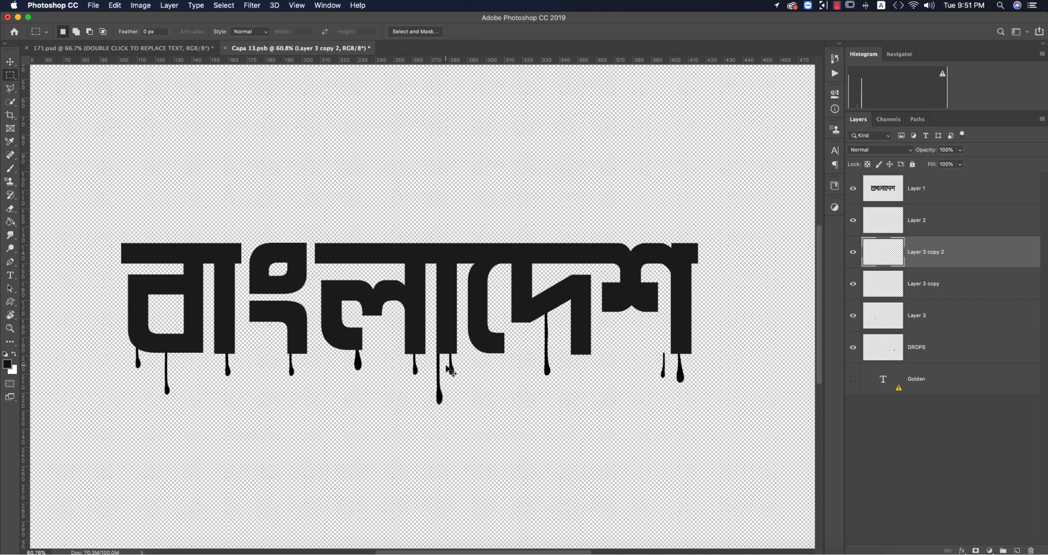
- Duplicate the drip under ল and place the copy under the right stem of দ
key("super+j")
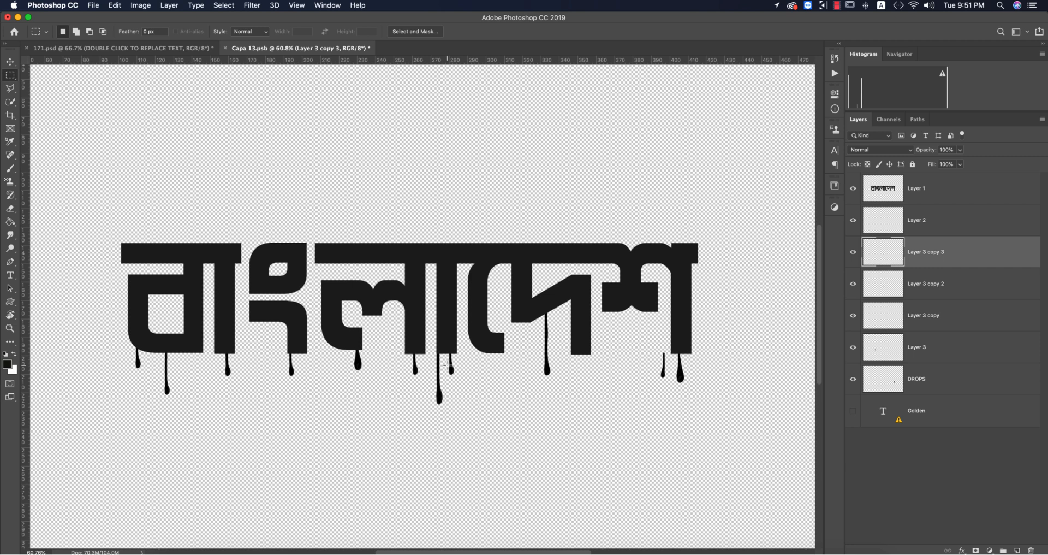
key("super+t")
left_click_drag(417, 367, 584, 368)
key("Return")
- Cut the loose drip beside শ's stem from the DROPS layer, paste it and place it under the right end of শ's inner bar
left_click_drag(656, 348, 667, 380)
key("super+x")
key("Escape")
left_click(855, 383)
left_click(854, 383)
left_click(933, 384)
key("super+x")
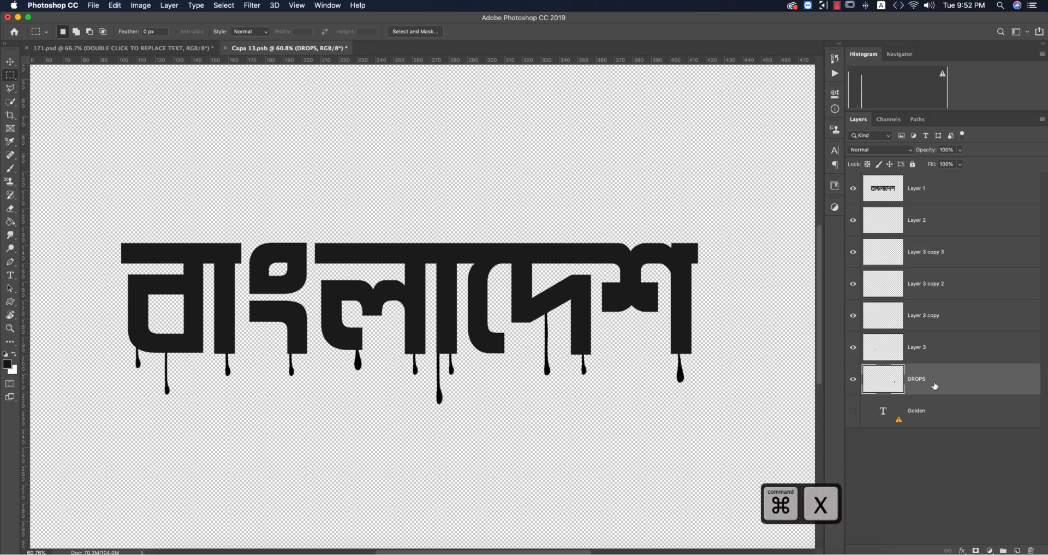
key("super+v")
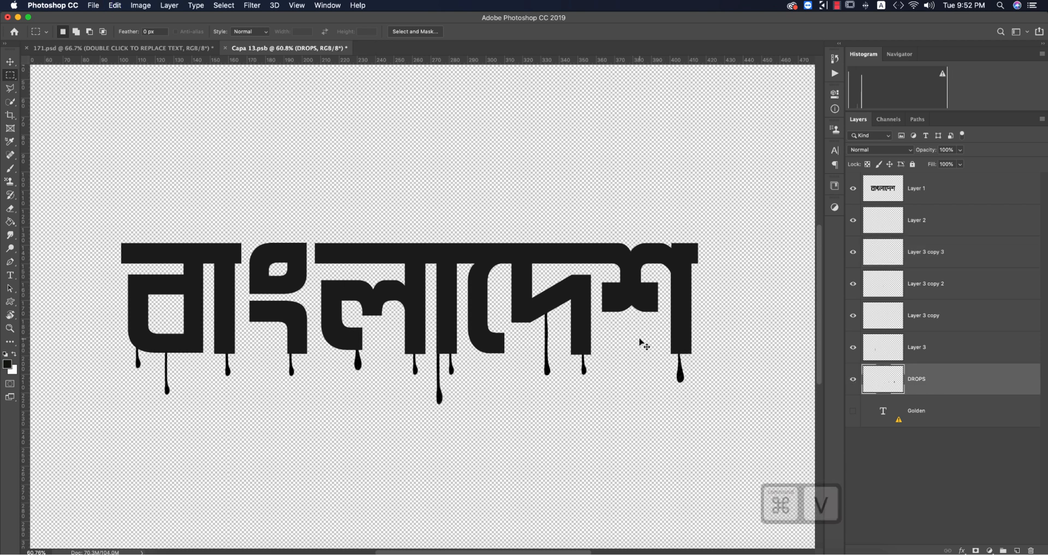
key("super+t")
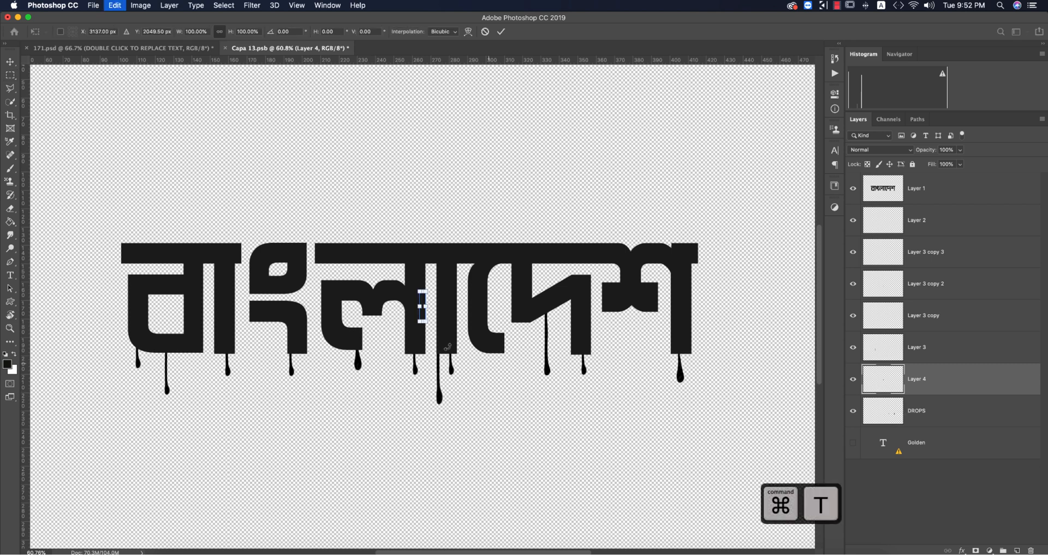
left_click_drag(423, 316, 653, 326)
key("Return")
key("super+t")
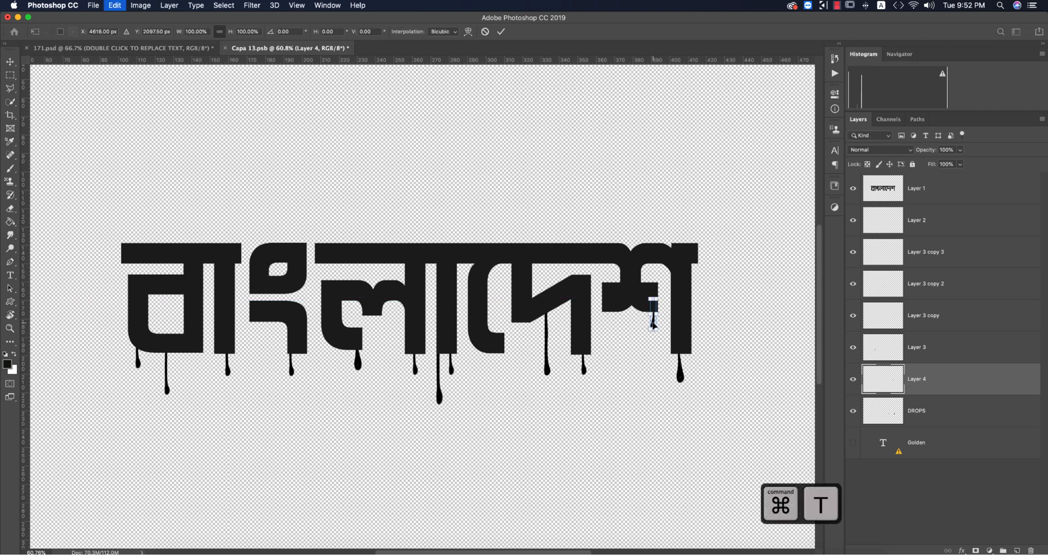
key("Return")
- Duplicate the small drip under শ and place the copy under the left end of the letter's inner bar
key("super+j")
key("super+t")
left_click_drag(653, 326, 610, 321)
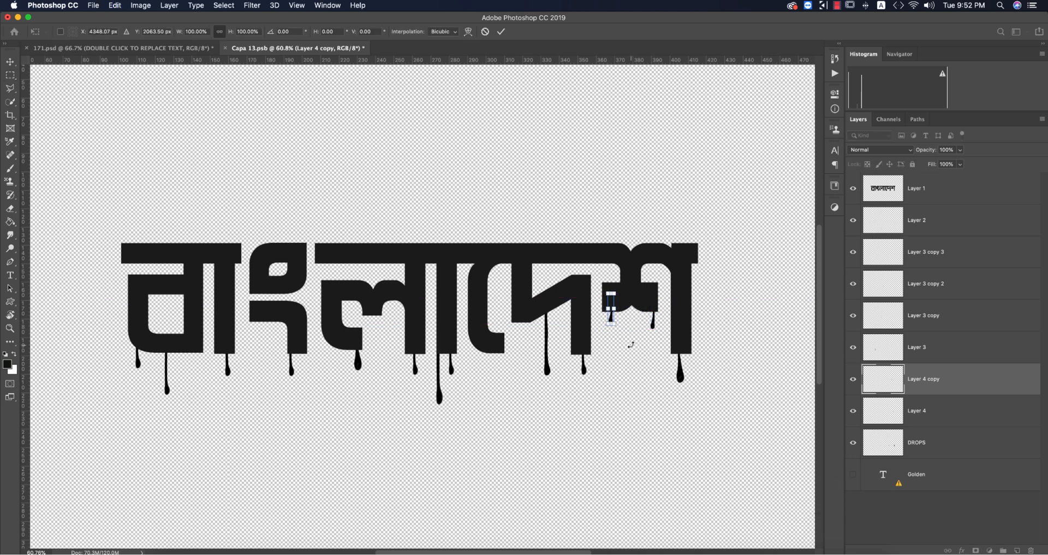
key("Return")
- Save the smart object contents and return to the 171.psd document
scroll(547, 369, "down", 2)
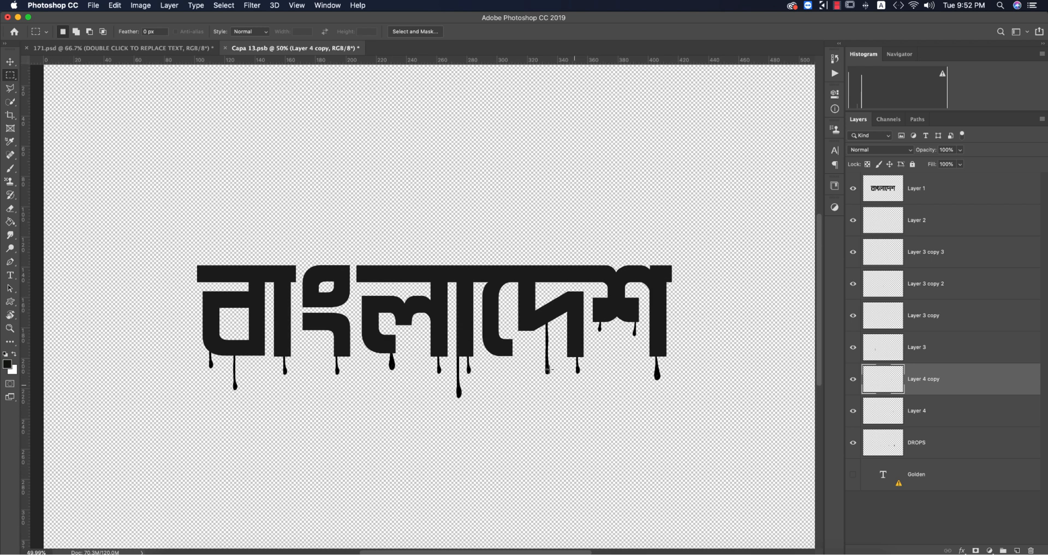
key("super+s")
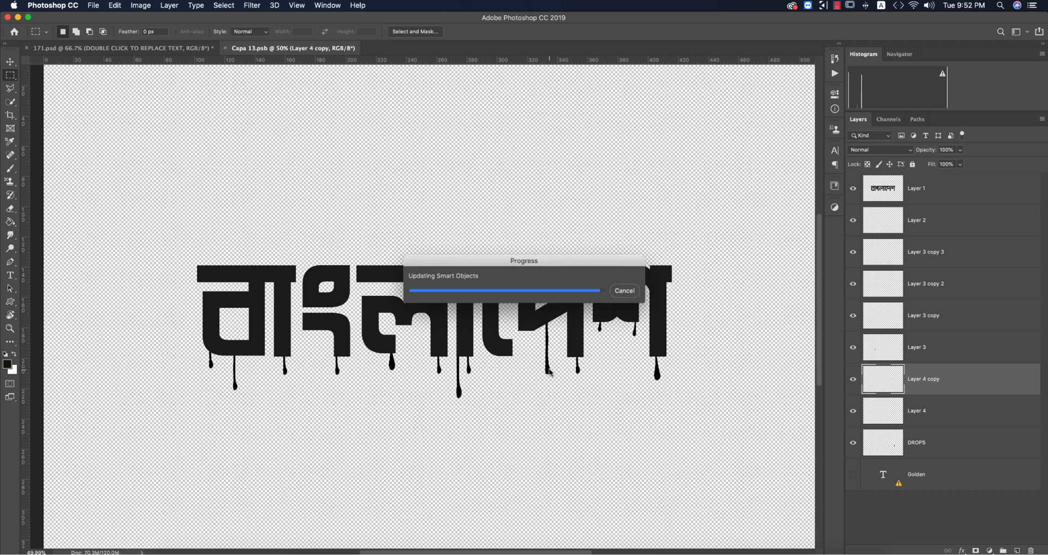
left_click(181, 51)
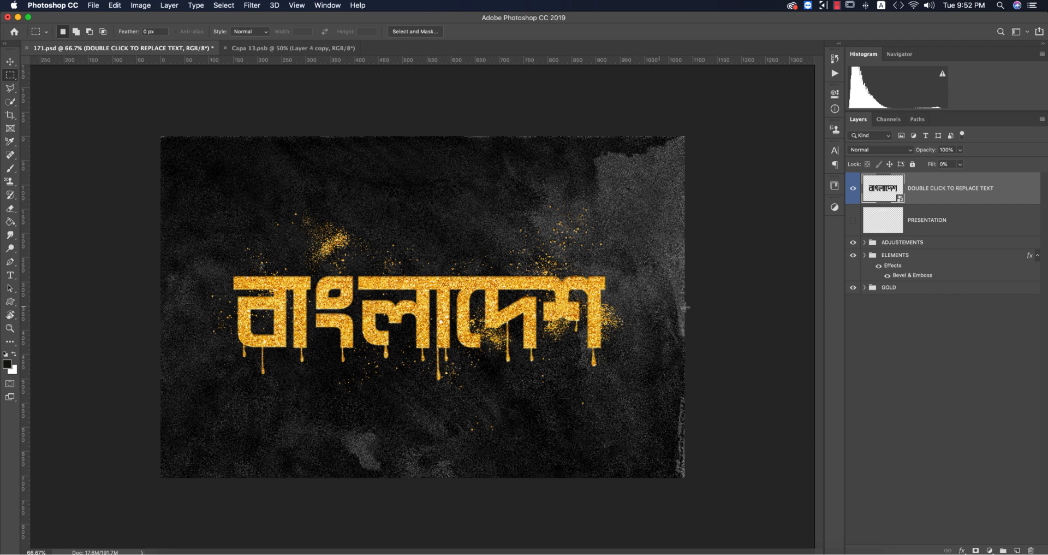
- Toggle the Capa 10 texture in the GOLD group off and on to check its contribution, and inspect the ELEMENTS effects
left_click(10, 62)
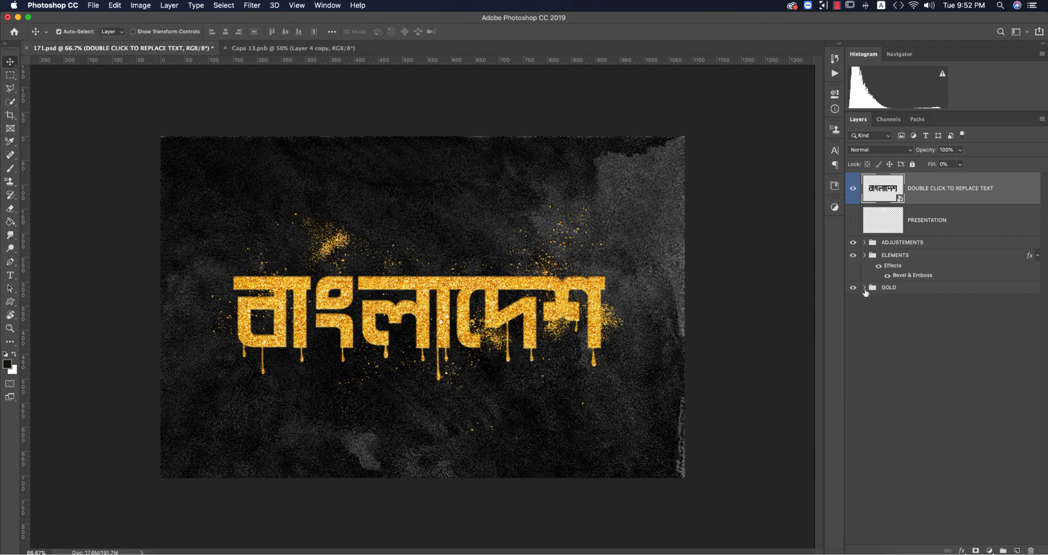
left_click(864, 288)
left_click(853, 311)
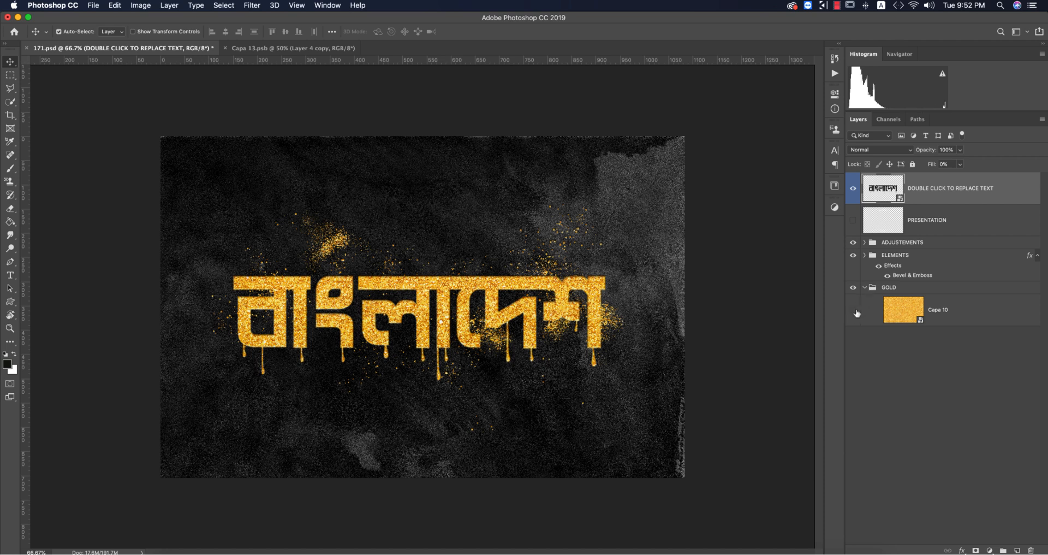
left_click(854, 311)
left_click(865, 287)
left_click(879, 266)
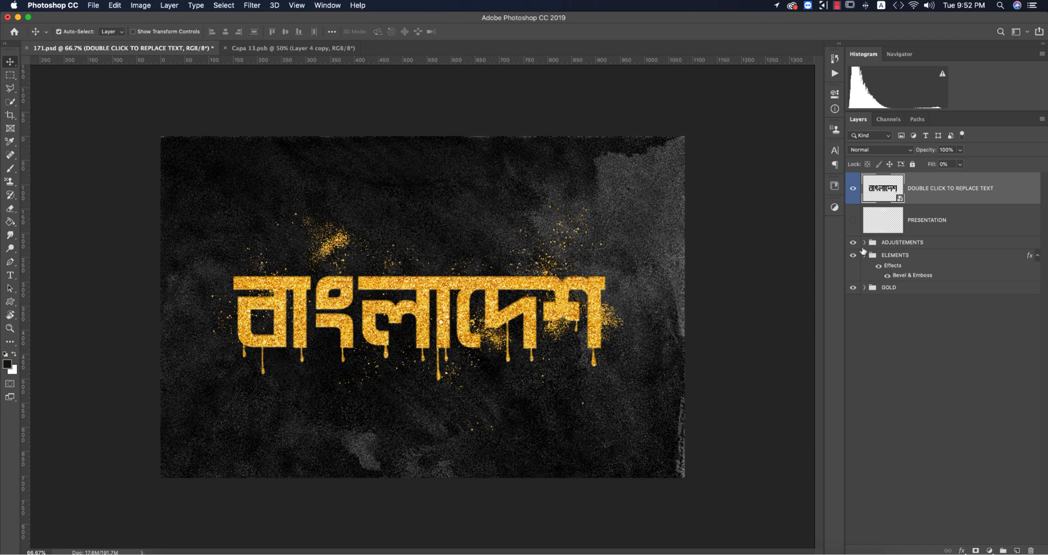
- Adjust the Niveles 1 levels in the ADJUSTEMENTS group to a black input of 43 and a midtone of 1.00
left_click(865, 242)
left_click(852, 265)
double_click(904, 265)
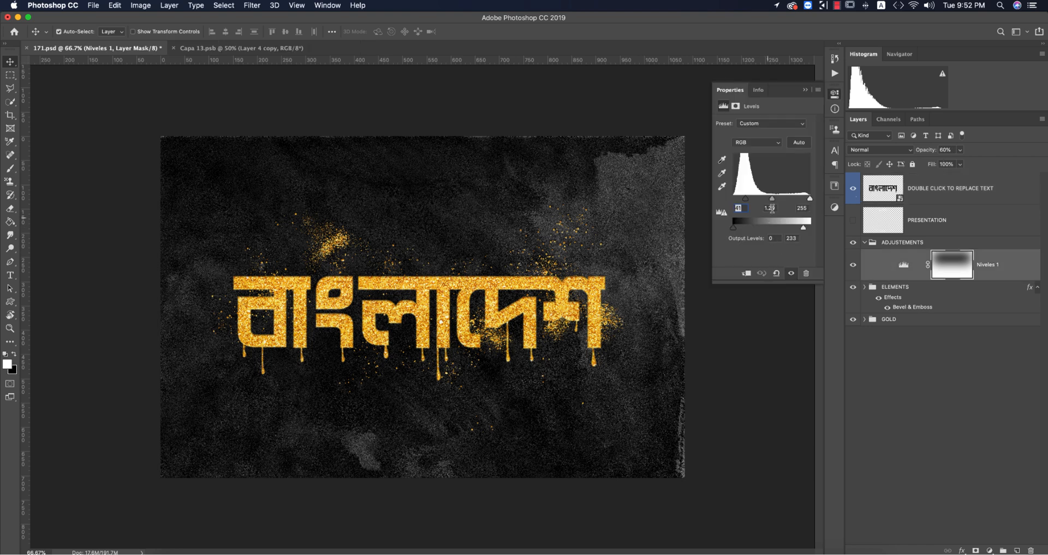
left_click_drag(746, 198, 785, 201)
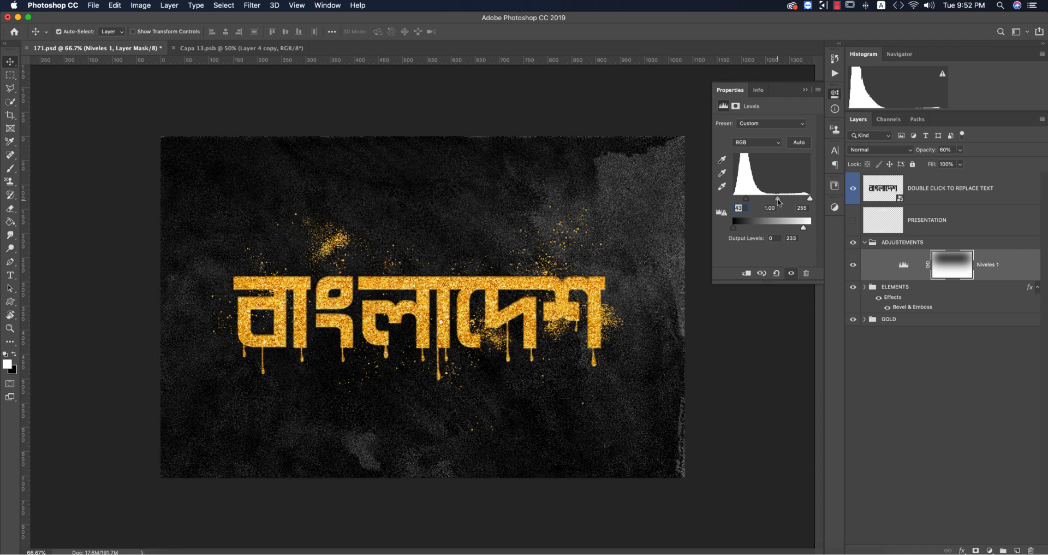
- Lower the black input of the Niveles 1 levels, bringing the midtone to 1.14, and deselect the layer
left_click_drag(778, 201, 742, 202)
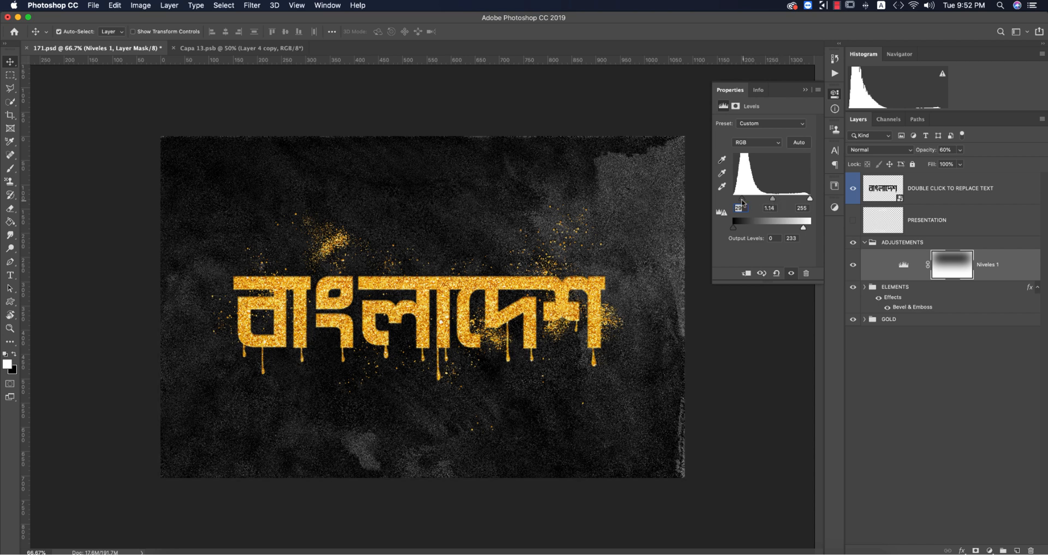
left_click(804, 90)
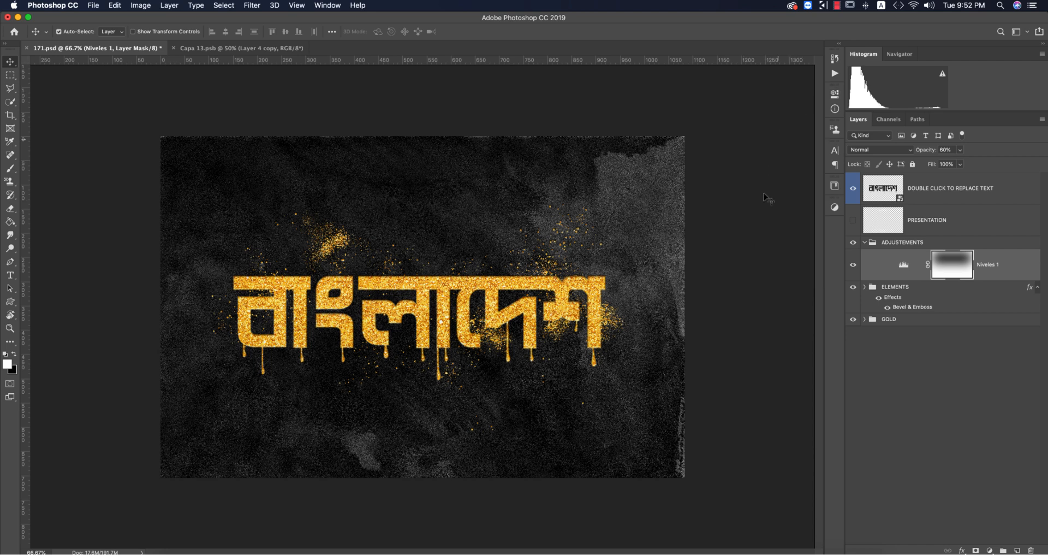
left_click(763, 235)
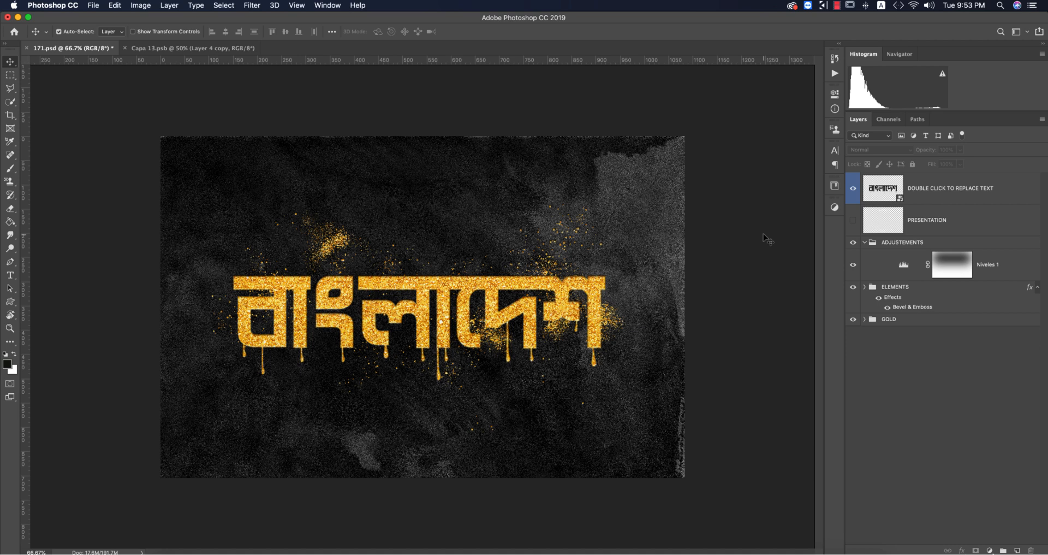
- In Capa 13.psb, group all the lettering and drip layers from Layer 1 through DROPS
left_click(191, 48)
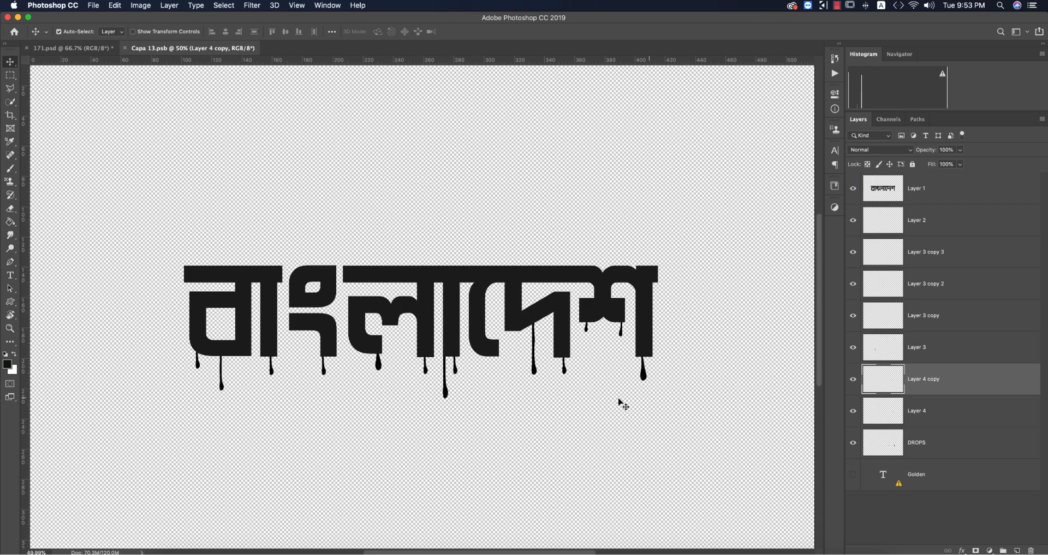
left_click(956, 443, "shift")
left_click(998, 188)
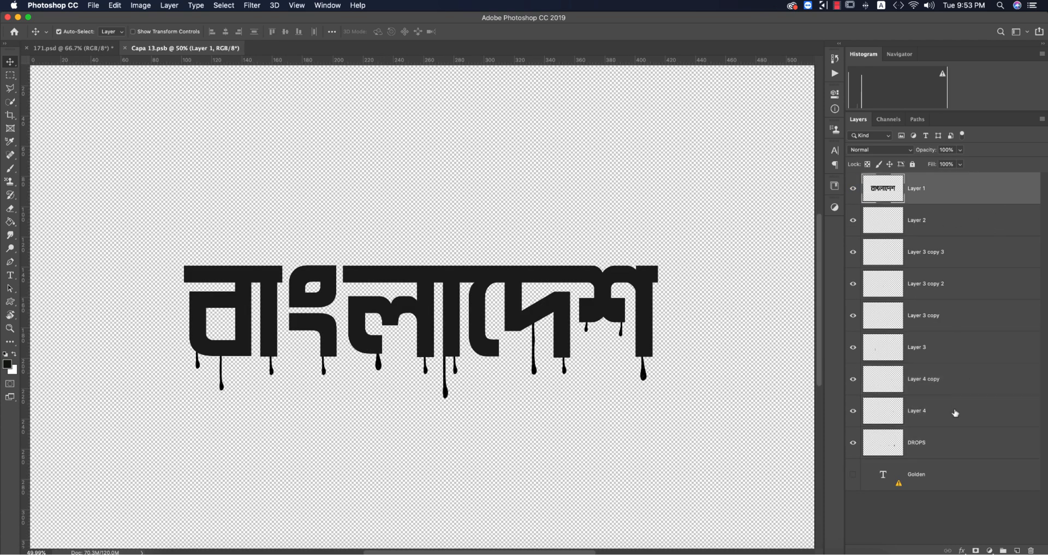
left_click(952, 450, "shift")
key("ctrl+g")
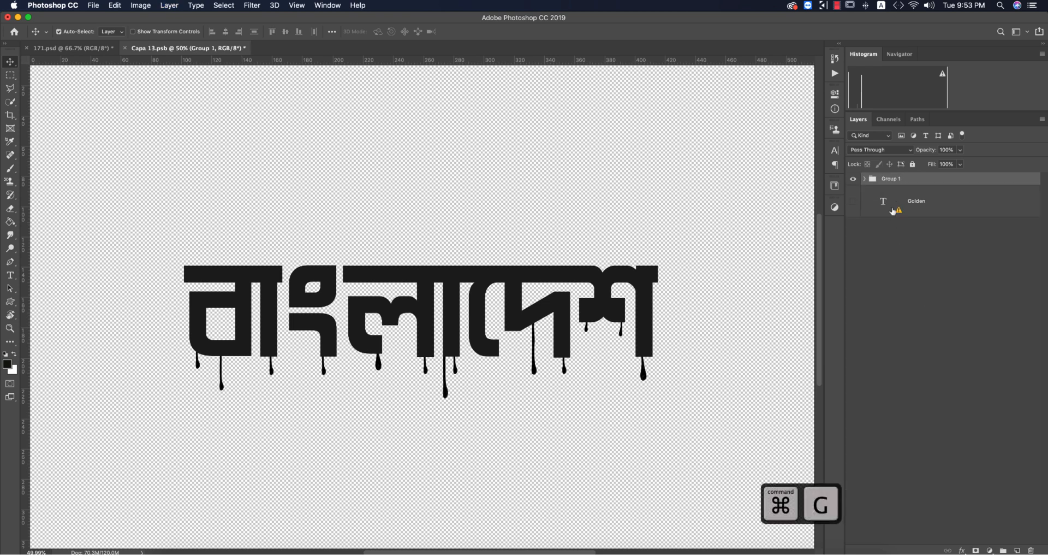
- Rename the new layer group as bangladesh
double_click(891, 179)
type("jsbd")
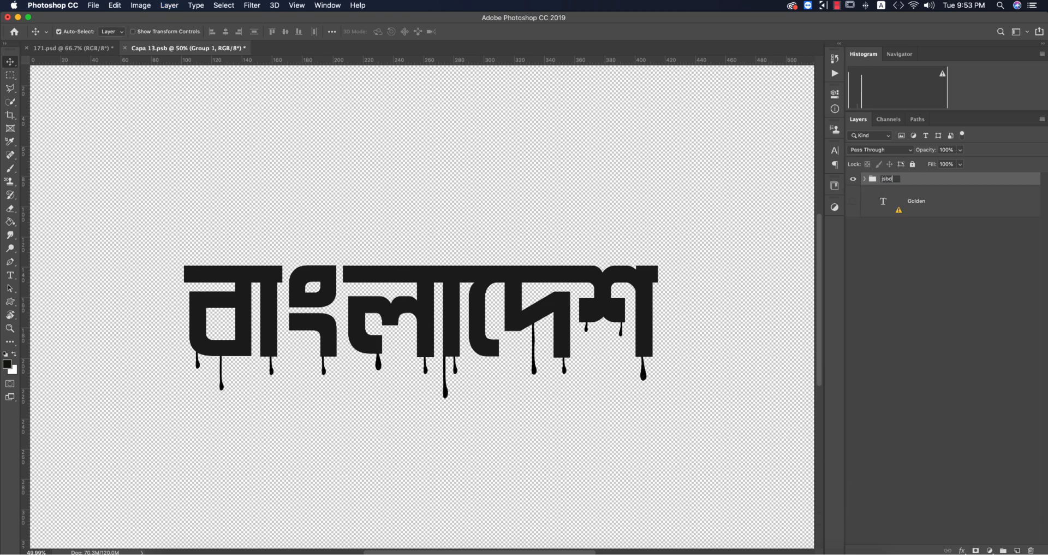
key("Return")
double_click(892, 180)
type("ban")
key("Return")
- Hide the bangladesh group and add the text AD ACADEMY in Avenir Next Bold on the empty canvas
scroll(721, 262, "right", 5)
left_click(852, 178)
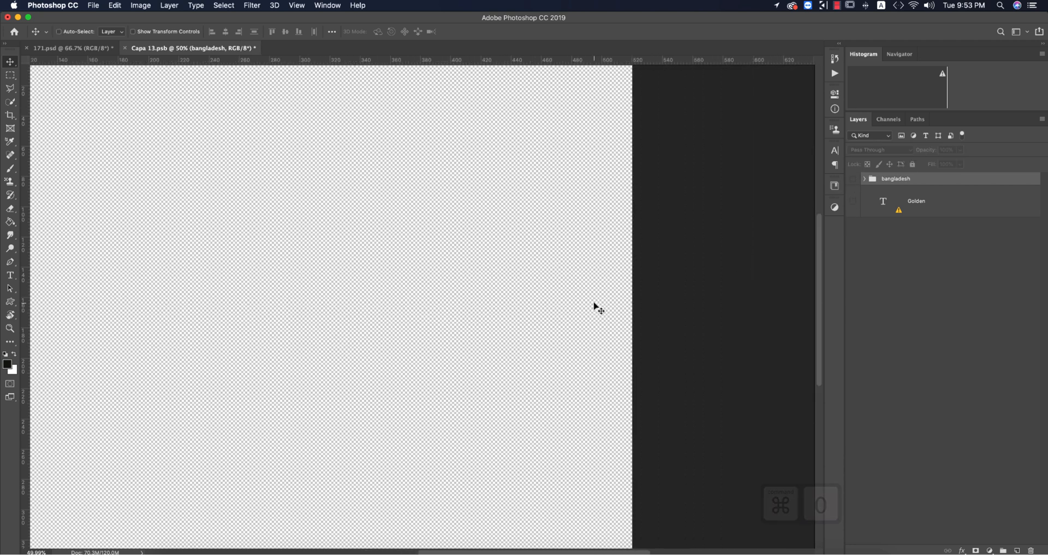
key("super+0")
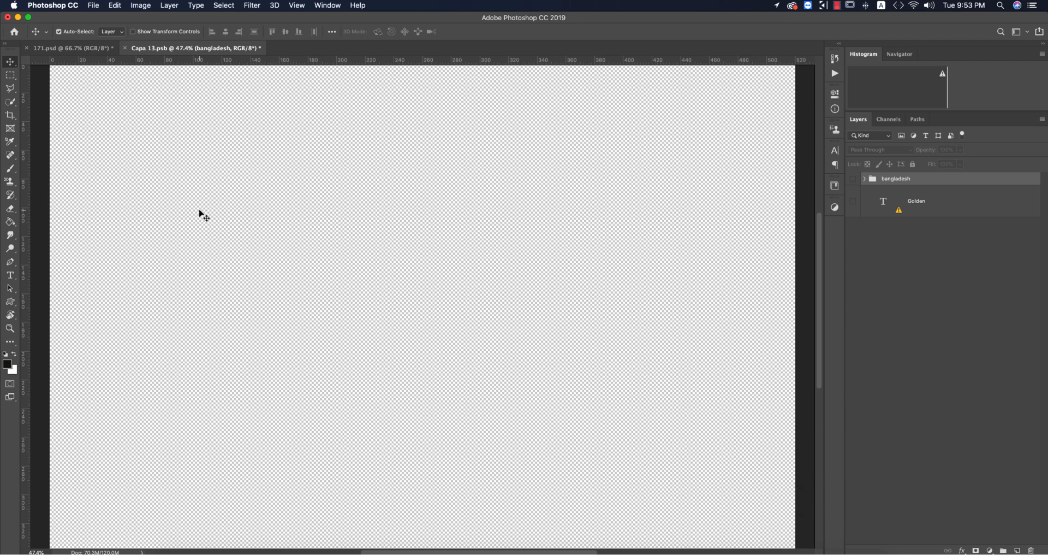
key("t")
left_click(337, 258)
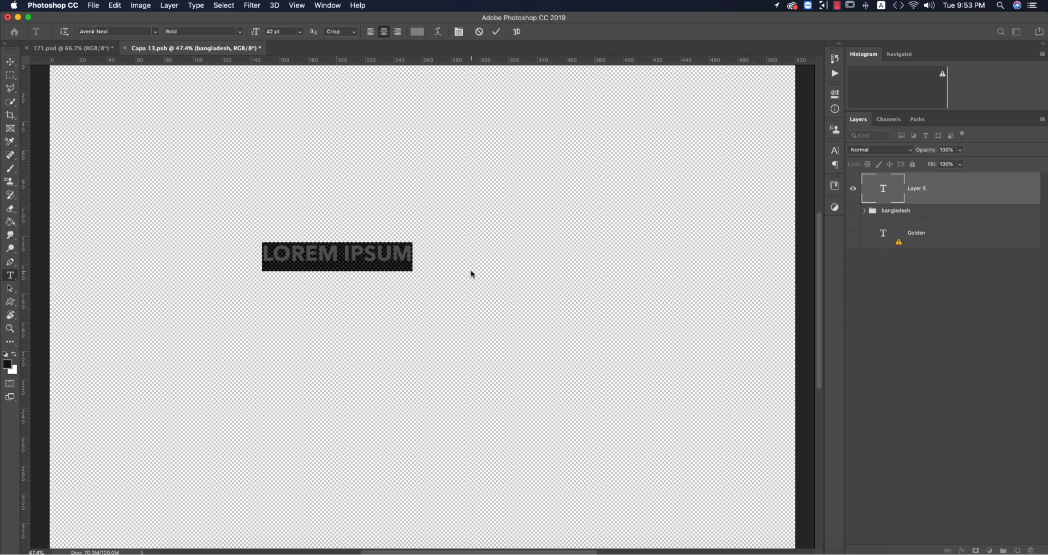
type("AD ACADEMY")
key("super+a")
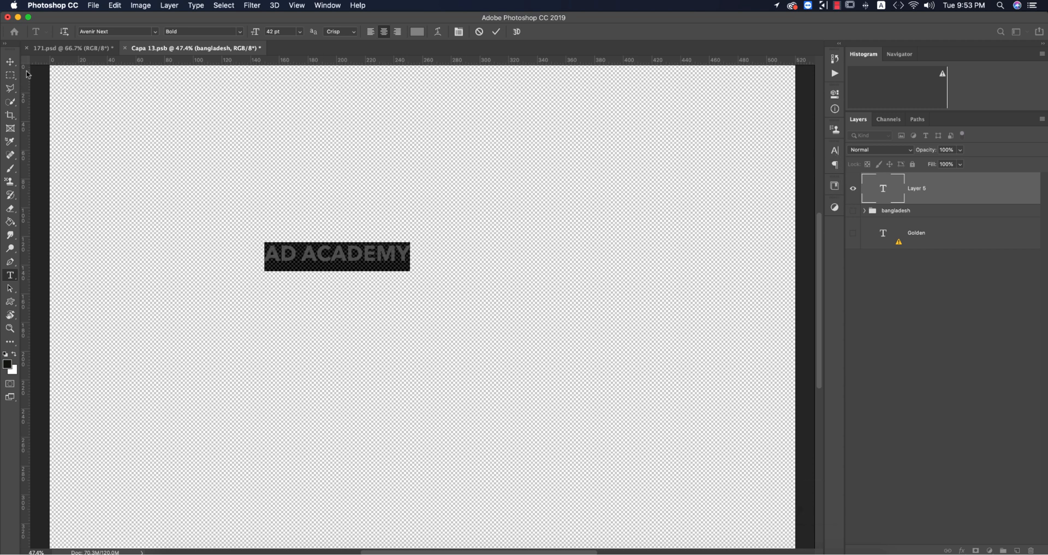
- Scale the AD ACADEMY text to about 350% near the canvas centre, and save the smart object to preview it in 171.psd
left_click(9, 62)
key("super+t")
left_click_drag(341, 274, 351, 345)
left_click_drag(425, 294, 514, 318)
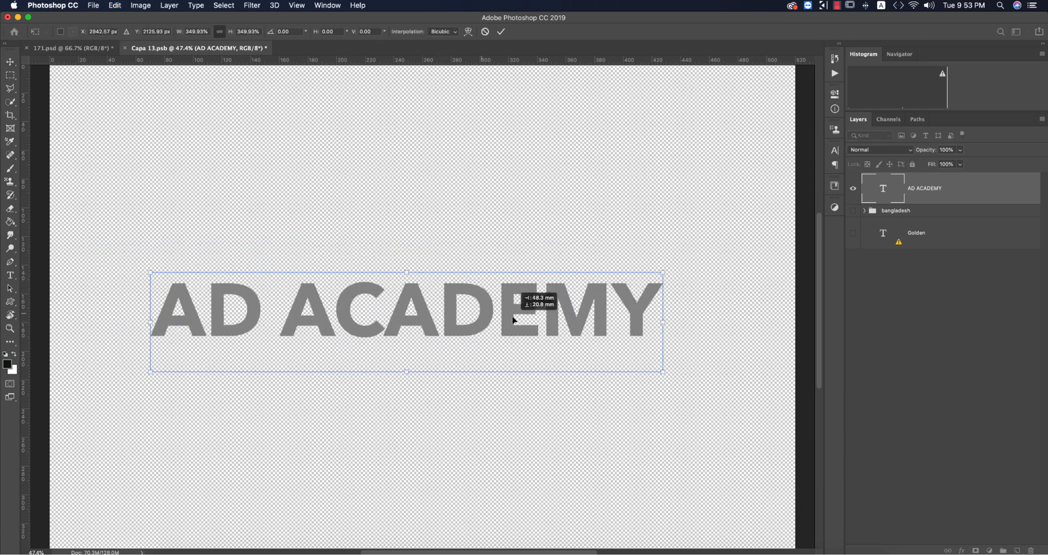
left_click(501, 32)
key("super+s")
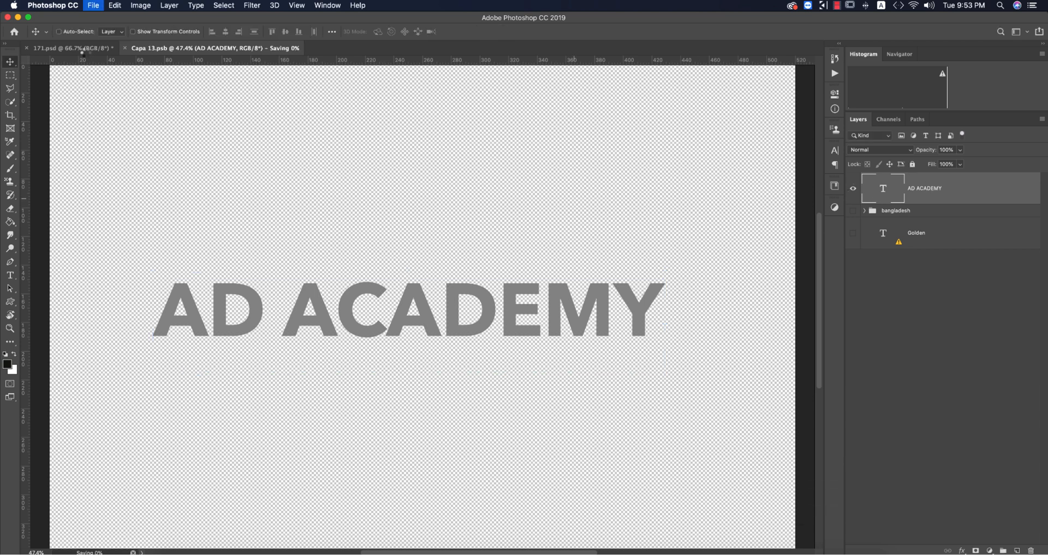
left_click(86, 52)
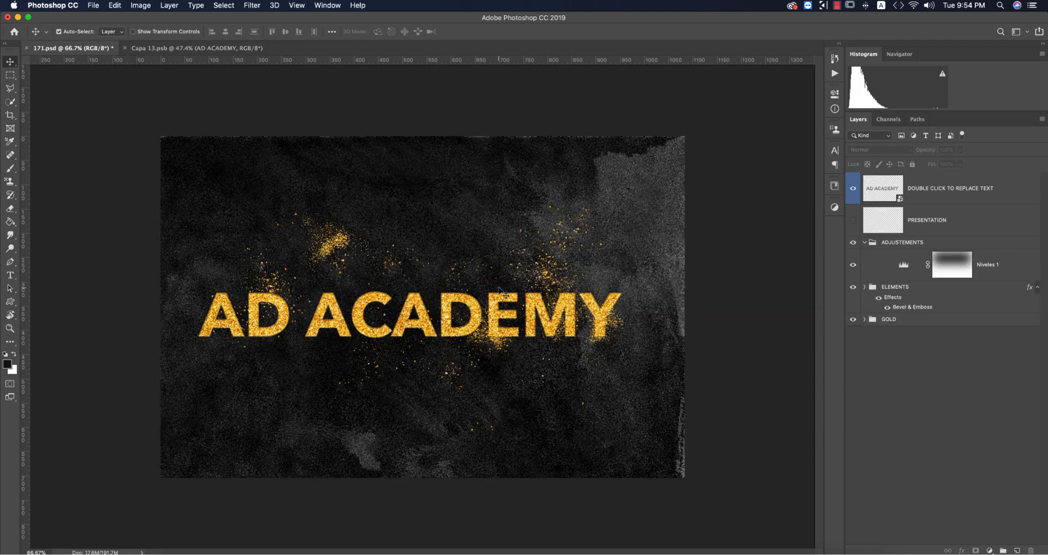
- Show only the DROPS layer of the bangladesh group with AD ACADEMY, and save the smart object to preview it in 171.psd
left_click(188, 48)
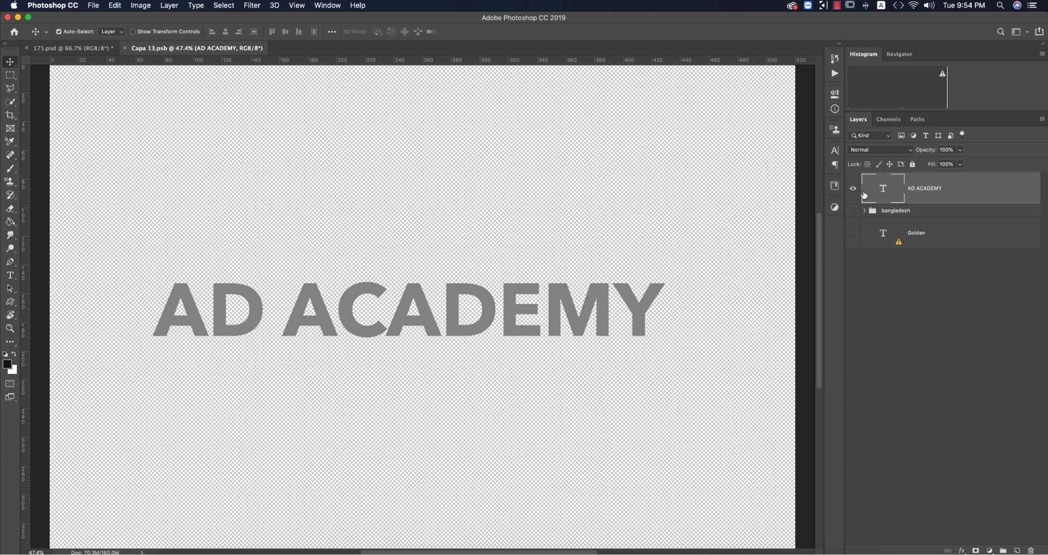
left_click(866, 210)
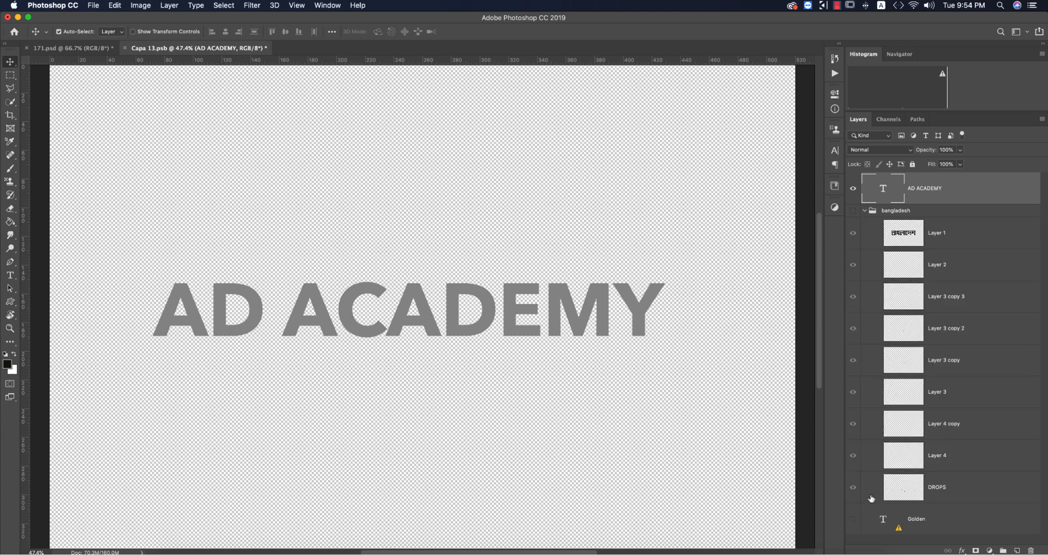
left_click(853, 210)
left_click_drag(854, 233, 851, 452)
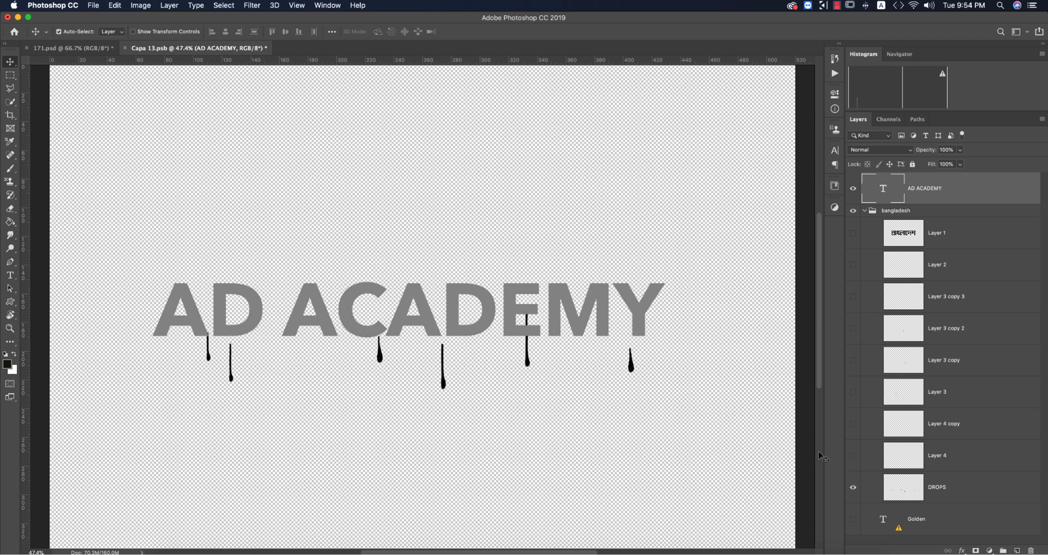
key("super+s")
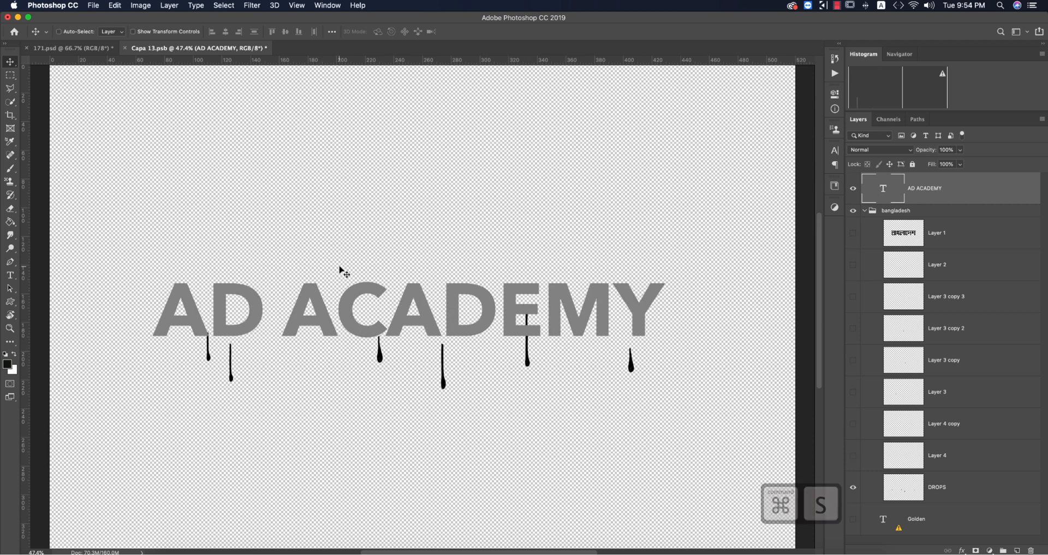
left_click(89, 51)
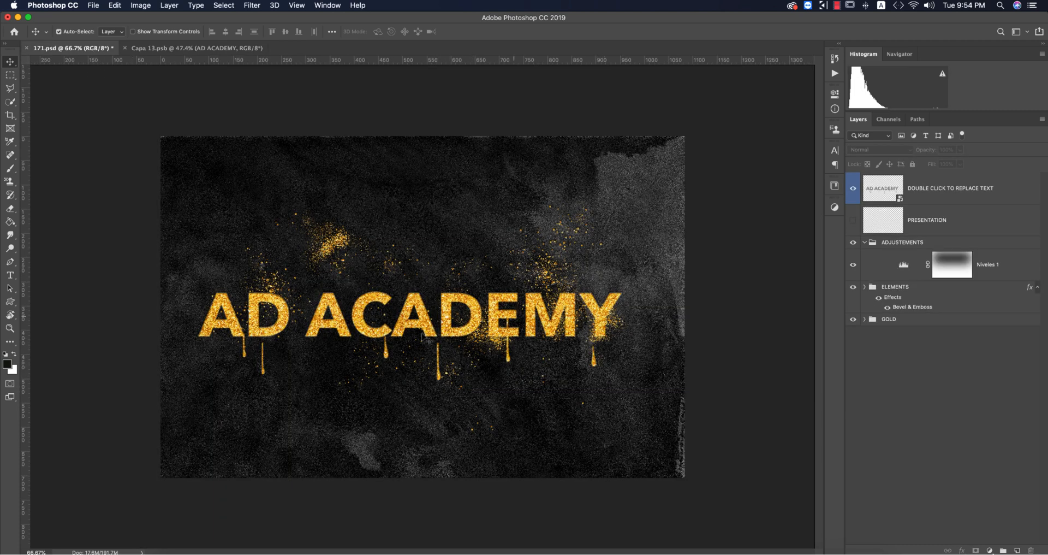
- Undo the AD ACADEMY text and layer visibility changes back to the বাংলাদেশ lettering, and save and close Capa 13.psb
left_click(197, 48)
key("super+z")
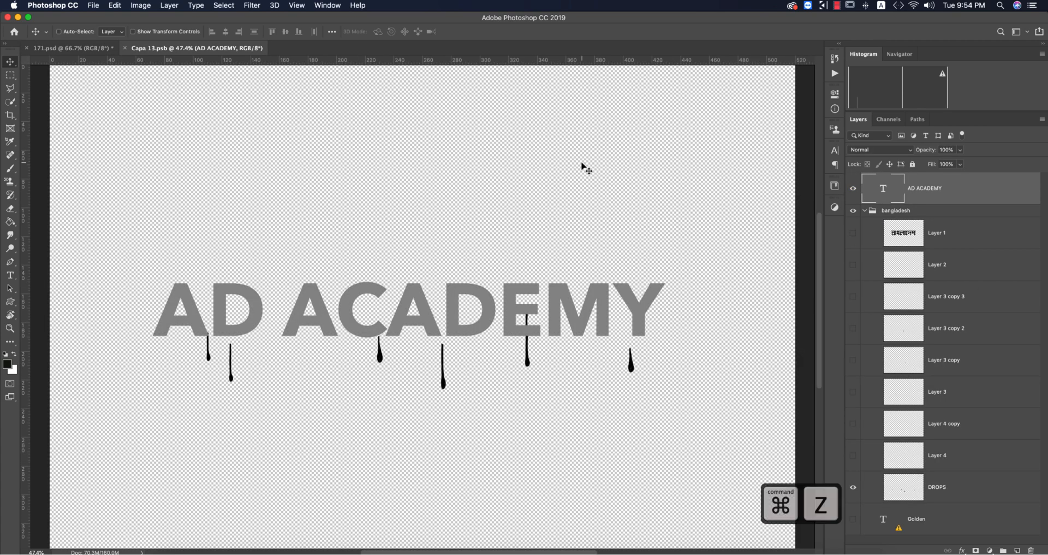
key("super+z")
key("super+z")
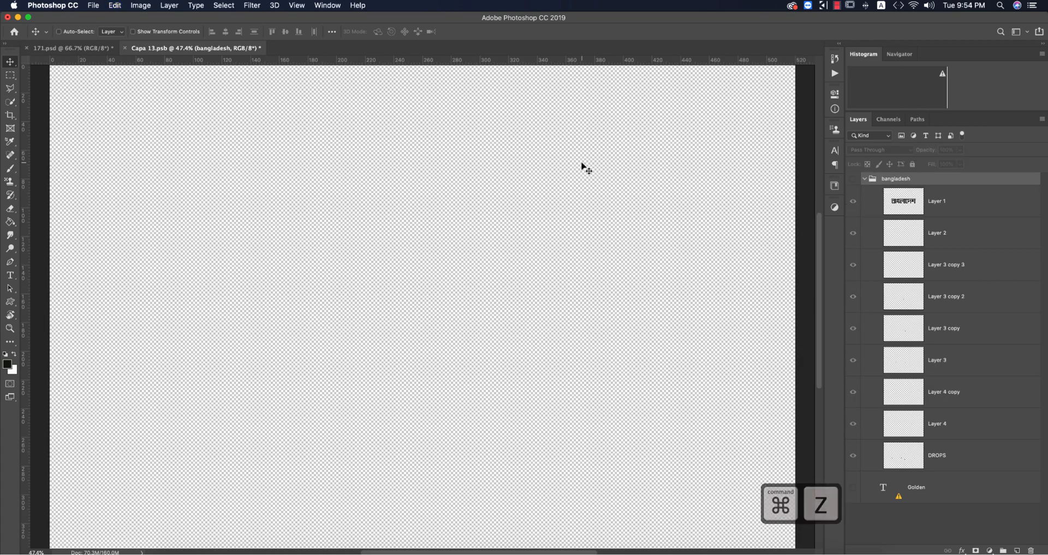
key("super+z")
scroll(515, 288, "down", 3)
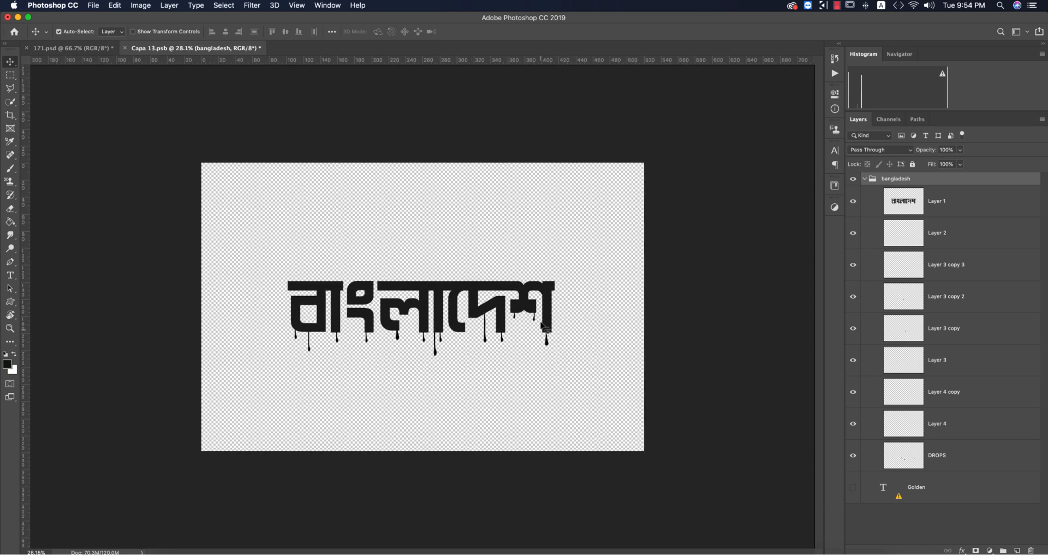
key("super+s")
left_click(125, 48)
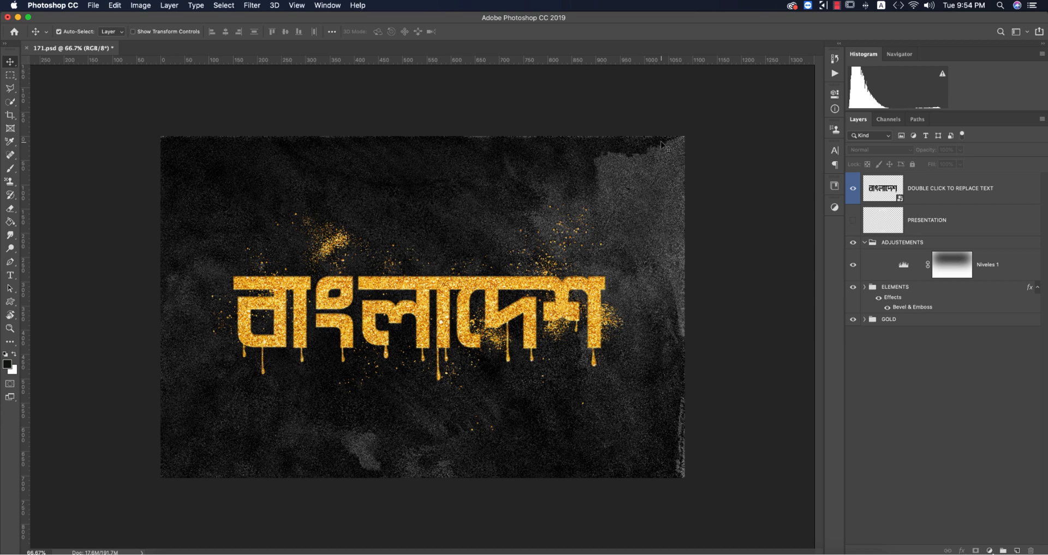